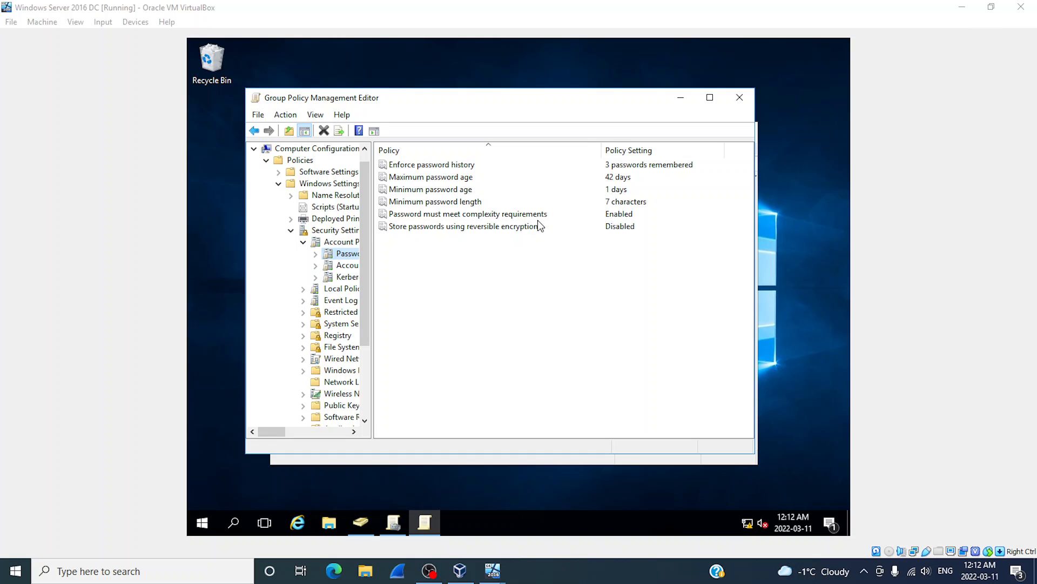
Minimize the Default Domain Policy editor to get back to the Group Policy Management console.
{"action": "left_click", "coordinate": [681, 100]}
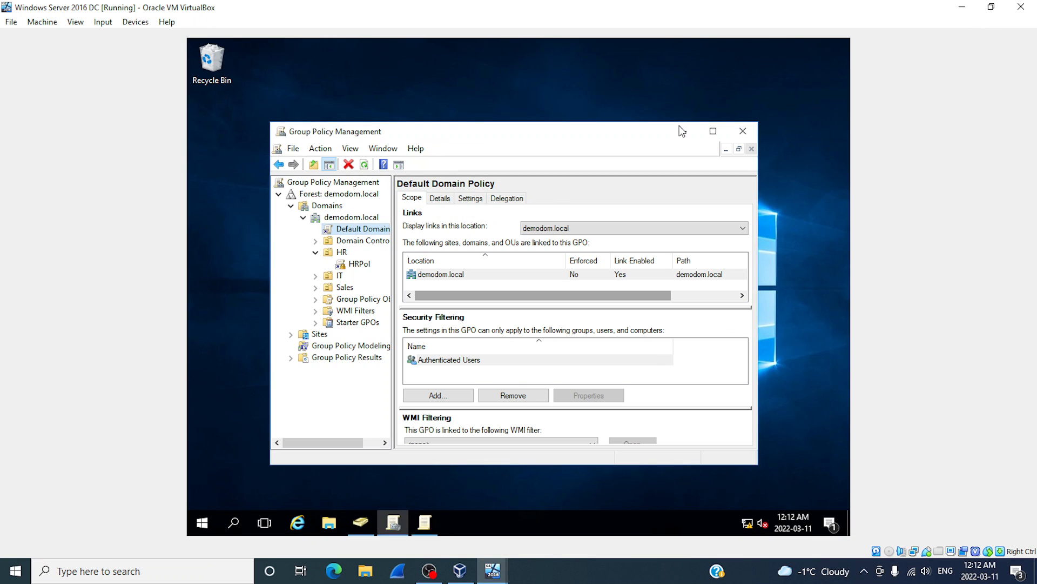
Bring Active Directory Users and Computers to the front, showing the demodom.local containers.
{"action": "left_click", "coordinate": [360, 525]}
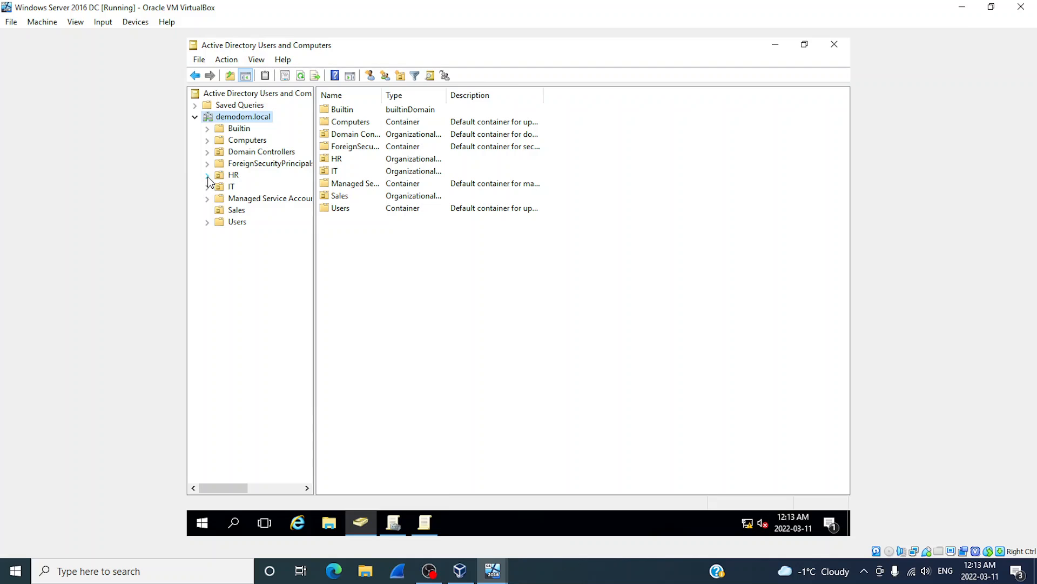
Browse the user accounts in the HR, IT and Sales units, ending on Sales' two users.
{"action": "left_click", "coordinate": [227, 178]}
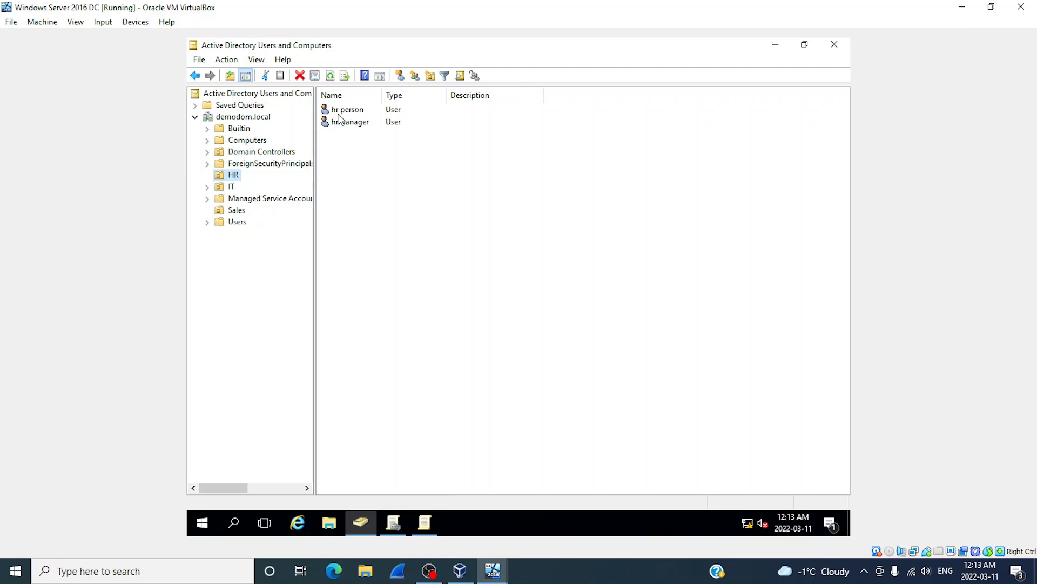
{"action": "left_click", "coordinate": [220, 188]}
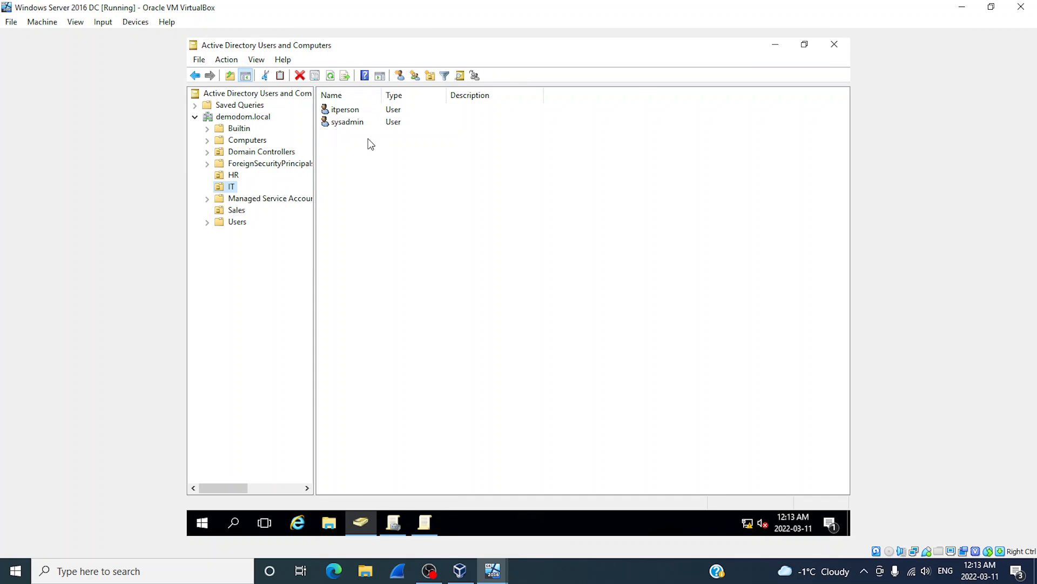
{"action": "left_click", "coordinate": [235, 210]}
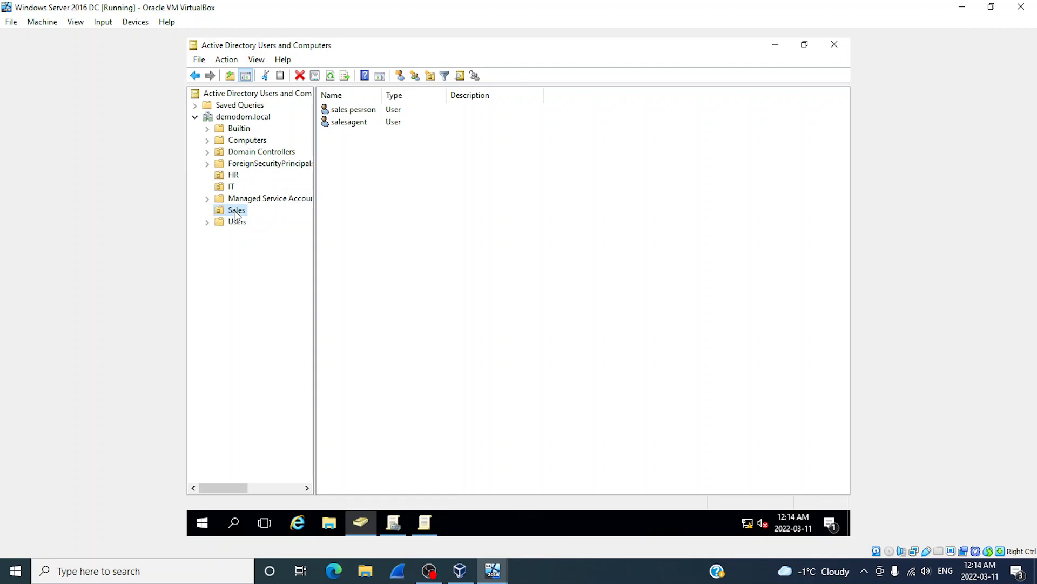
Maximize Group Policy Management and open Default Domain Policy in the policy editor.
{"action": "left_click", "coordinate": [394, 523]}
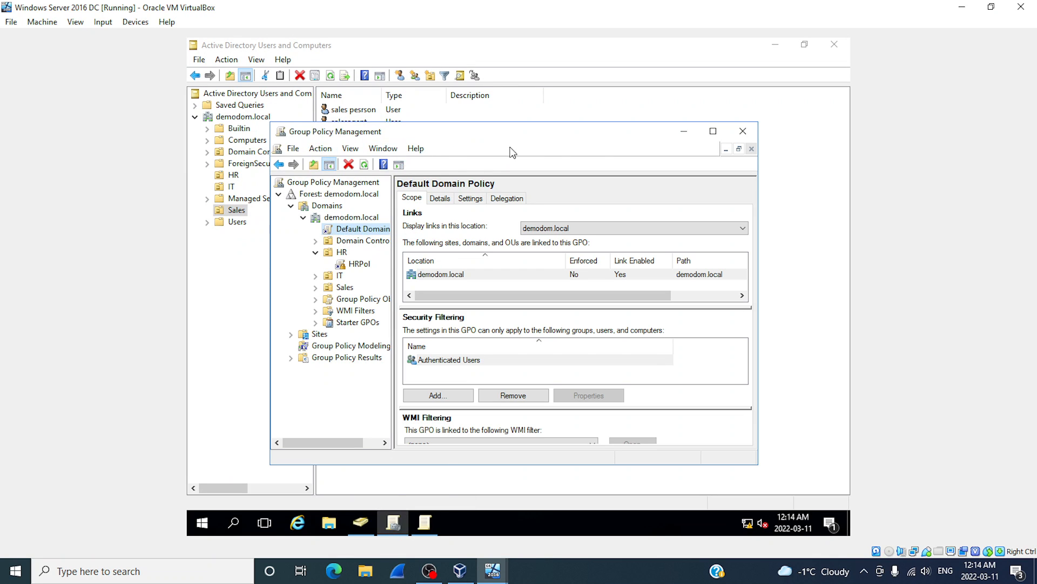
{"action": "left_click", "coordinate": [714, 133]}
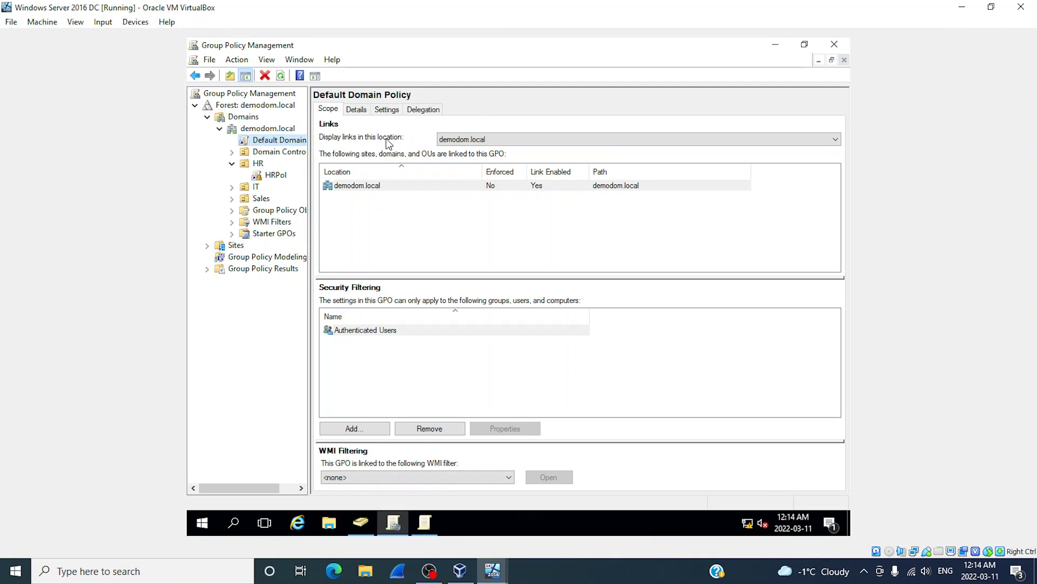
{"action": "left_click", "coordinate": [265, 142]}
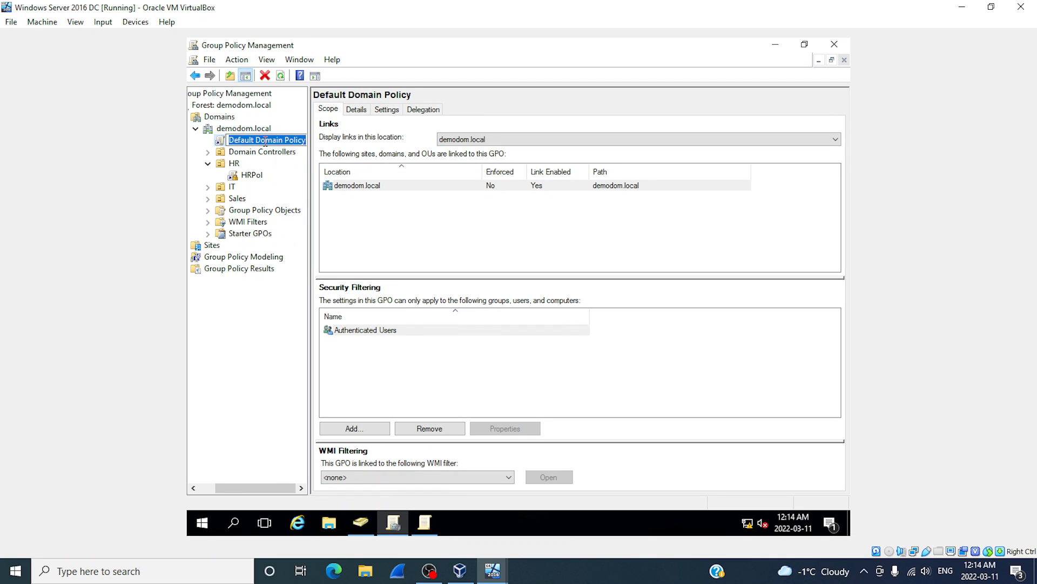
{"action": "right_click", "coordinate": [221, 144]}
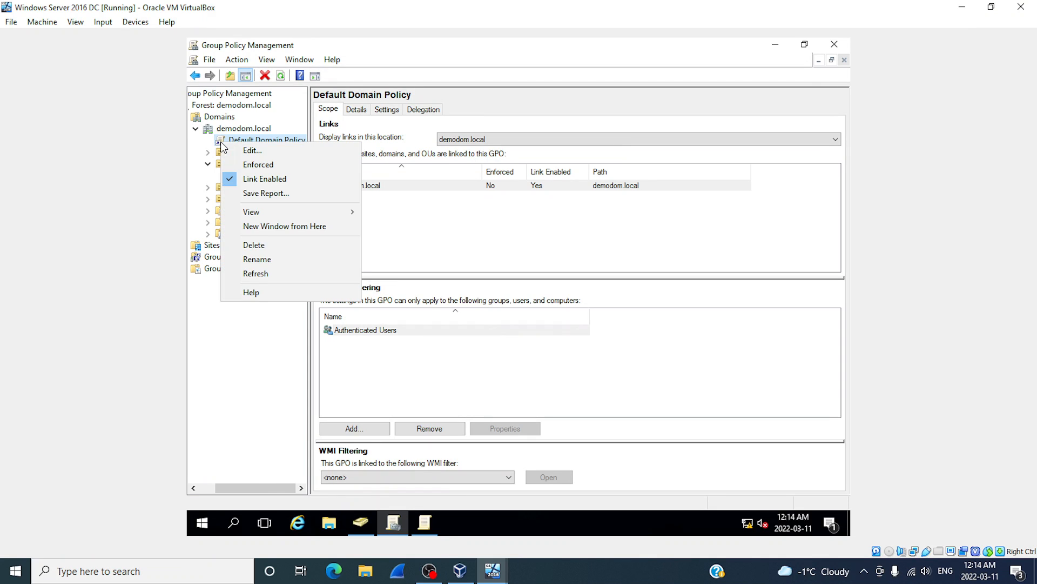
{"action": "left_click", "coordinate": [252, 152]}
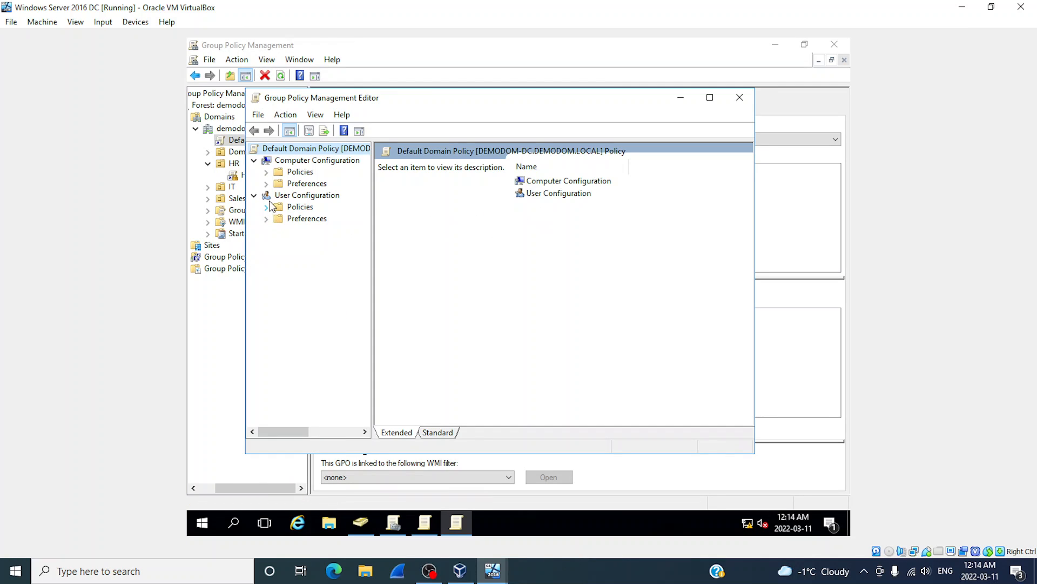
Review the Account Policies > Password Policy settings, such as 42-day maximum age, then close the editor.
{"action": "left_click", "coordinate": [266, 172]}
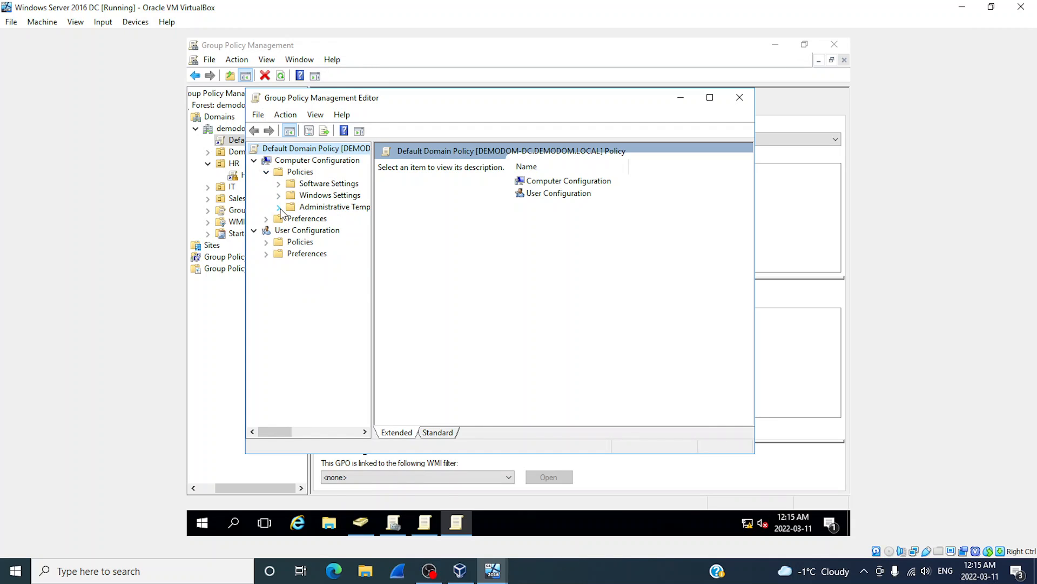
{"action": "left_click", "coordinate": [279, 207]}
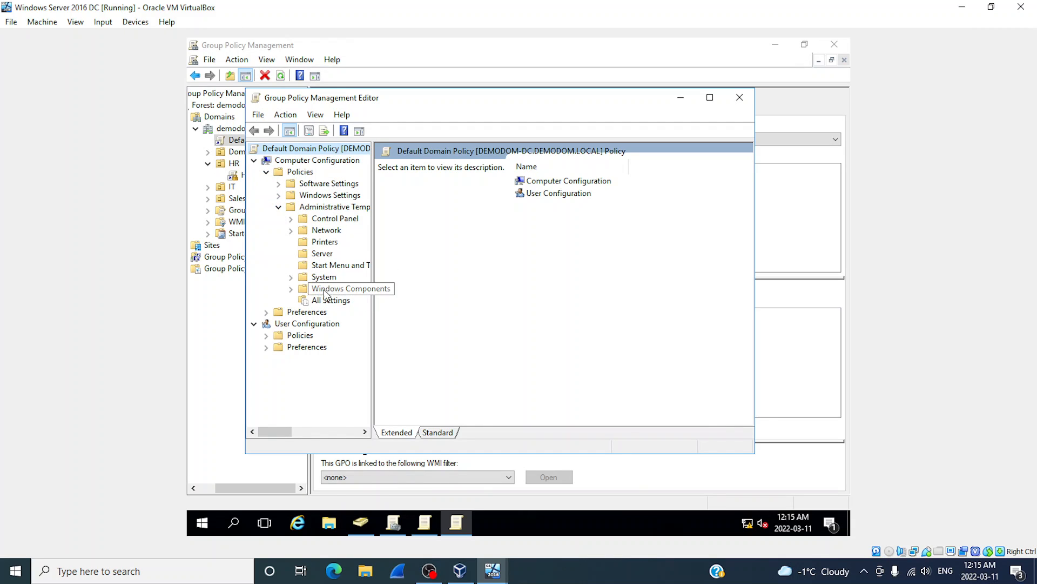
{"action": "left_click", "coordinate": [279, 195]}
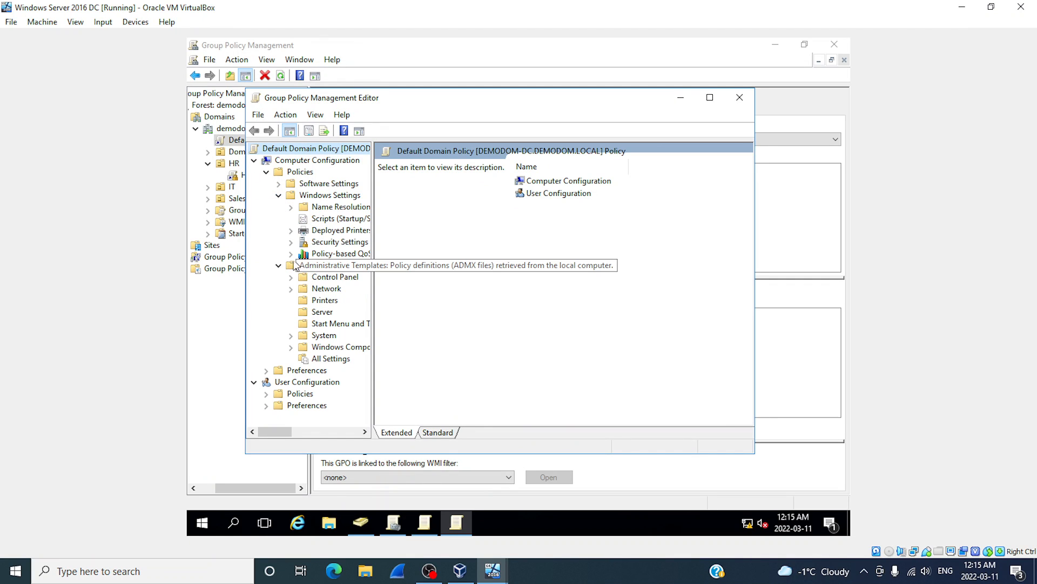
{"action": "left_click", "coordinate": [291, 242]}
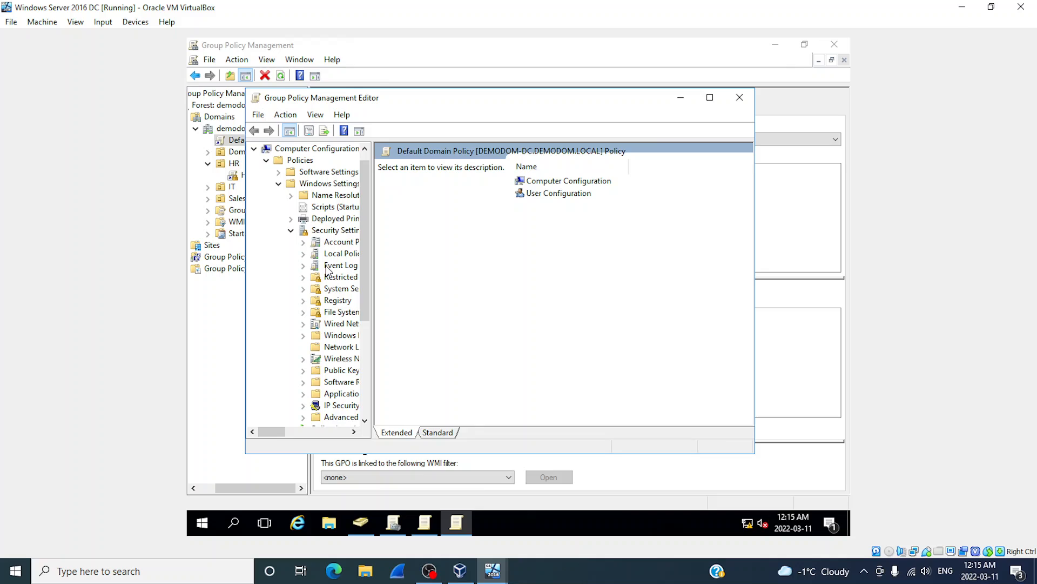
{"action": "left_click", "coordinate": [303, 243]}
{"action": "left_click", "coordinate": [344, 253]}
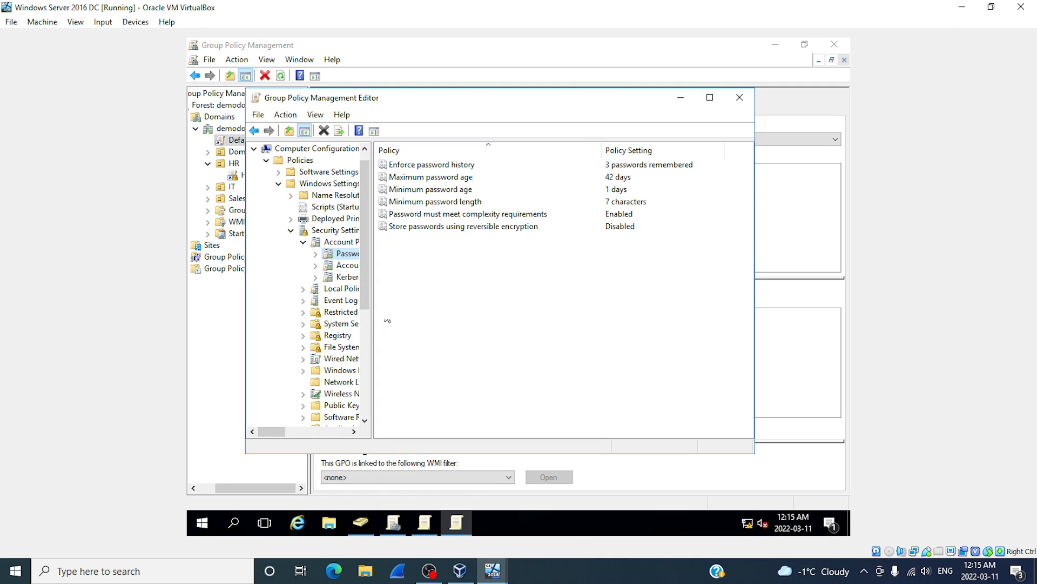
{"action": "left_click", "coordinate": [743, 98]}
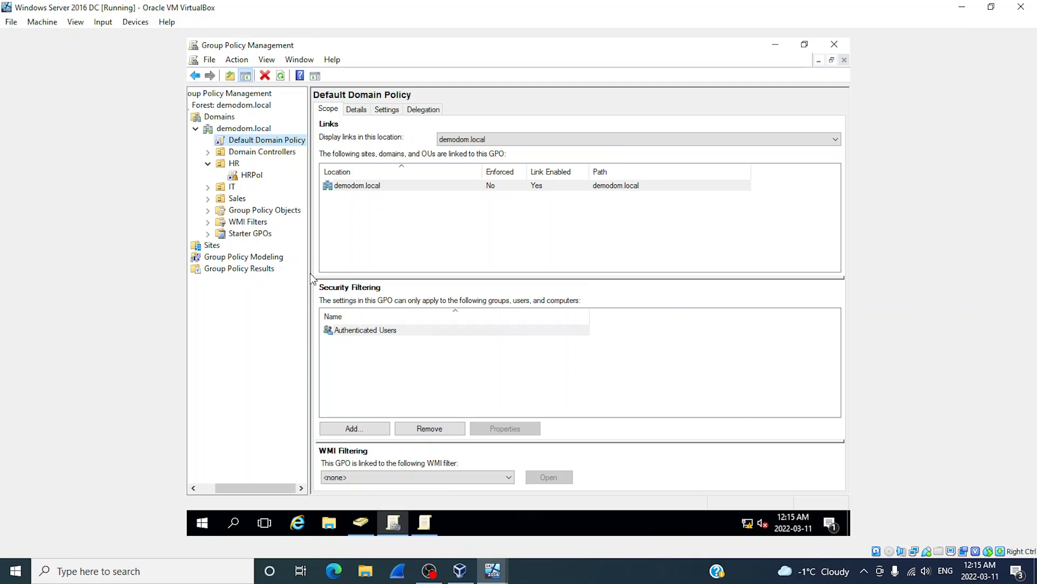
Widen the tree pane, expand IT and Sales to reveal ITPol and SalesPol, and select HRPol.
{"action": "left_click_drag", "start_coordinate": [309, 273], "coordinate": [334, 273]}
{"action": "left_click_drag", "start_coordinate": [374, 276], "coordinate": [383, 276]}
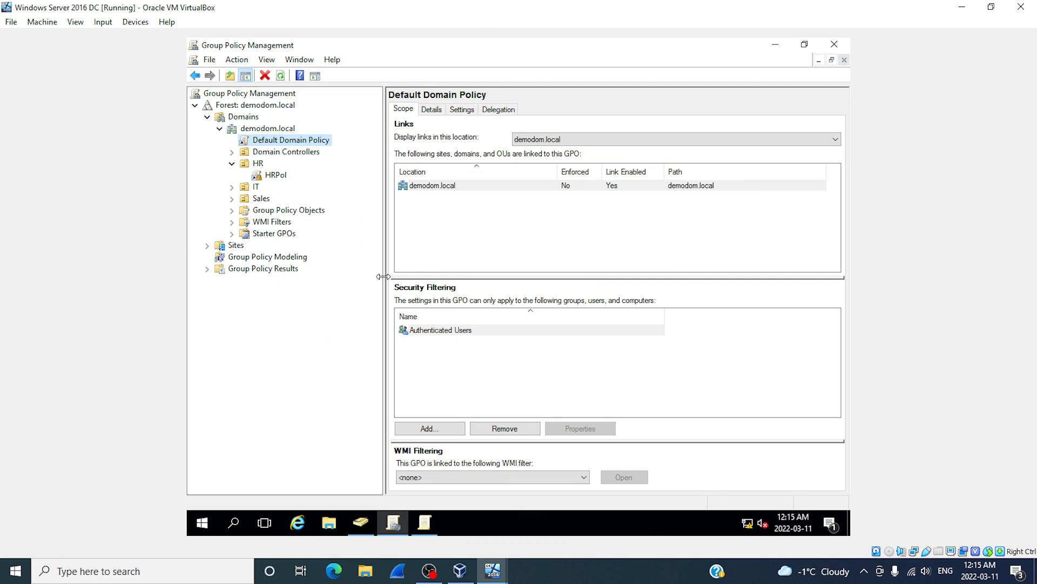
{"action": "left_click", "coordinate": [233, 188]}
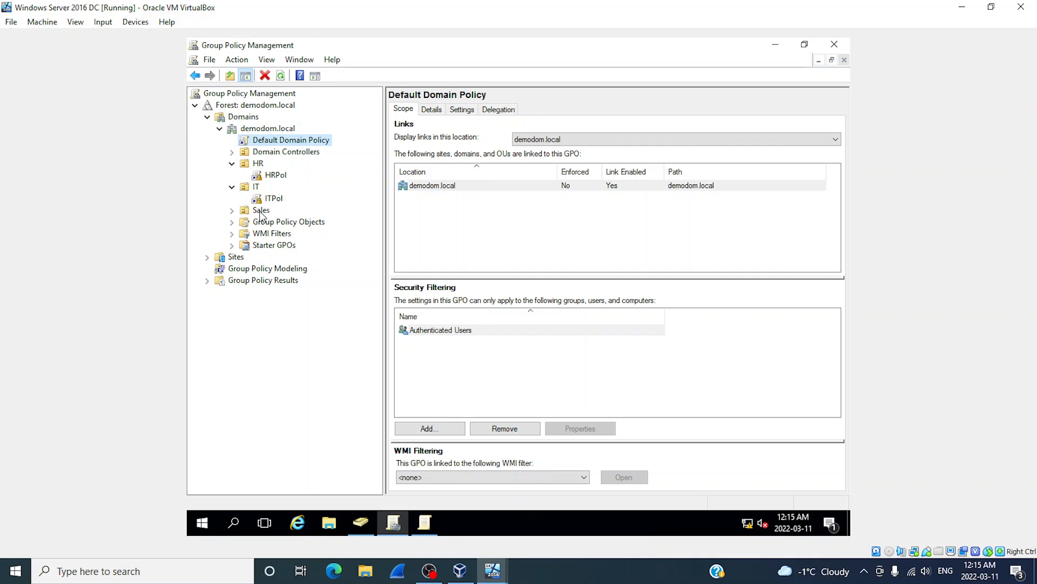
{"action": "left_click", "coordinate": [232, 210]}
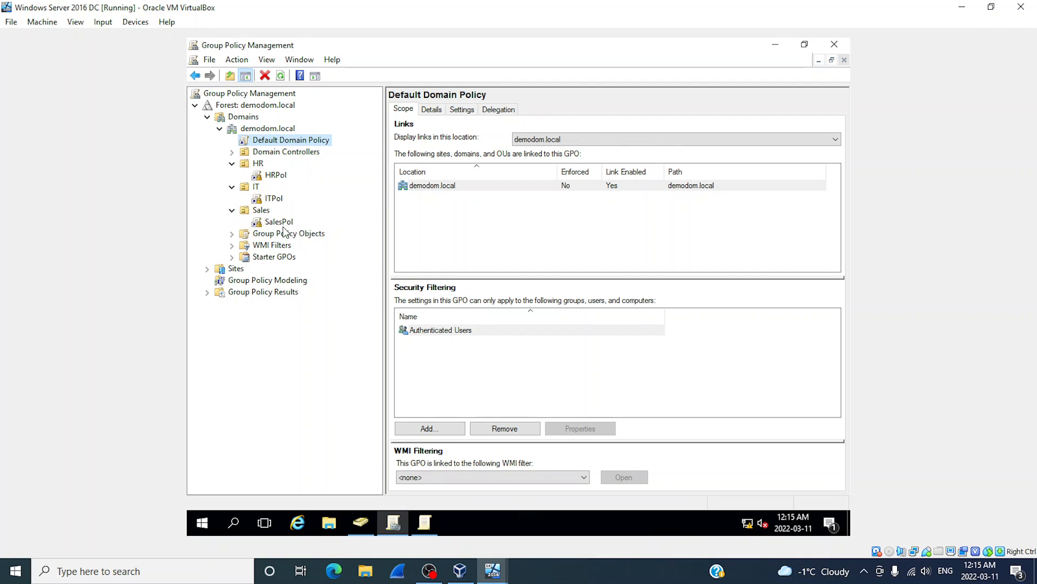
{"action": "left_click", "coordinate": [275, 176]}
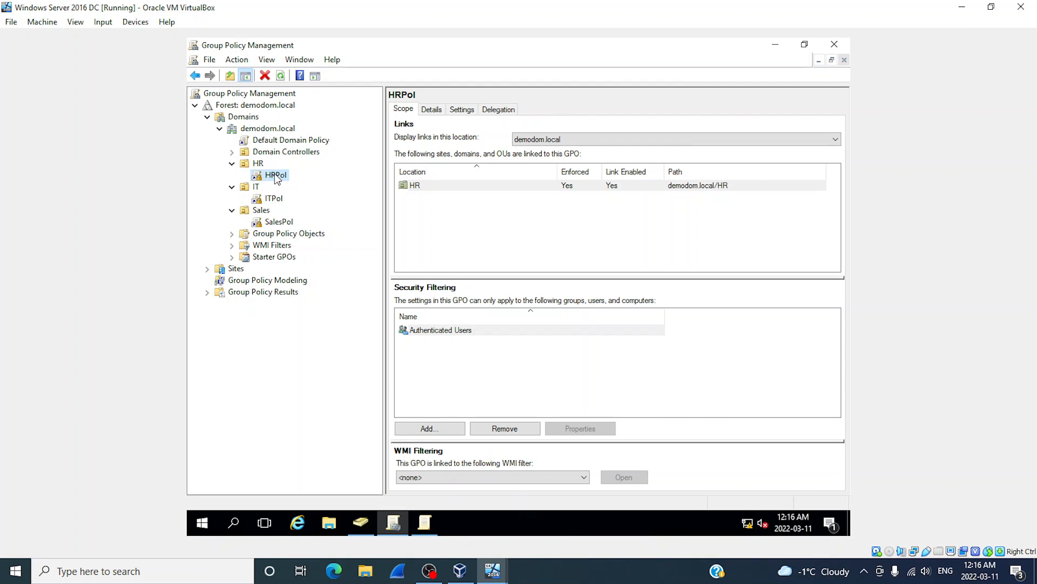
Open HRPol in the policy editor with the Standard details view.
{"action": "right_click", "coordinate": [277, 178]}
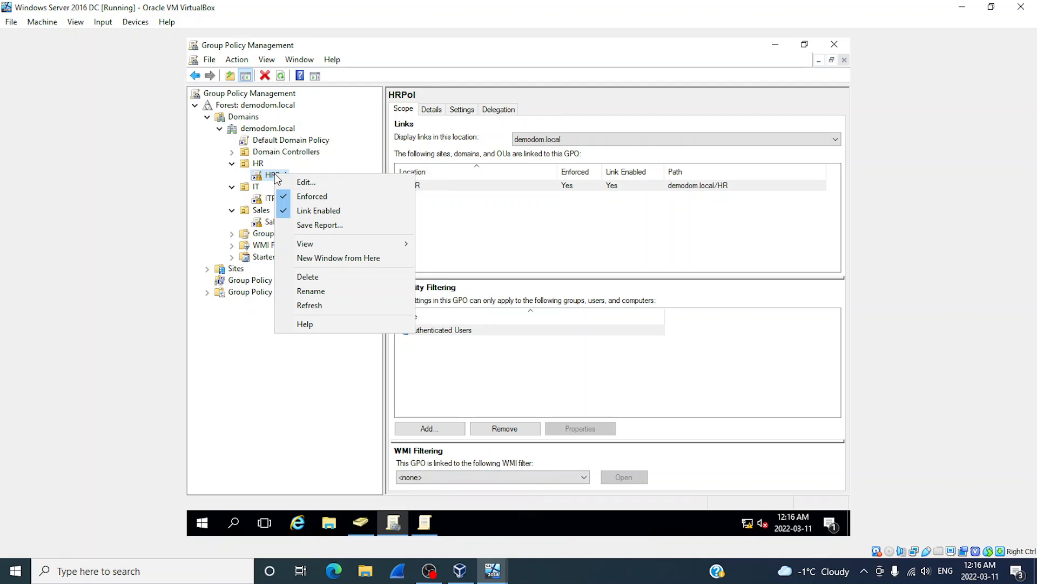
{"action": "left_click", "coordinate": [307, 182]}
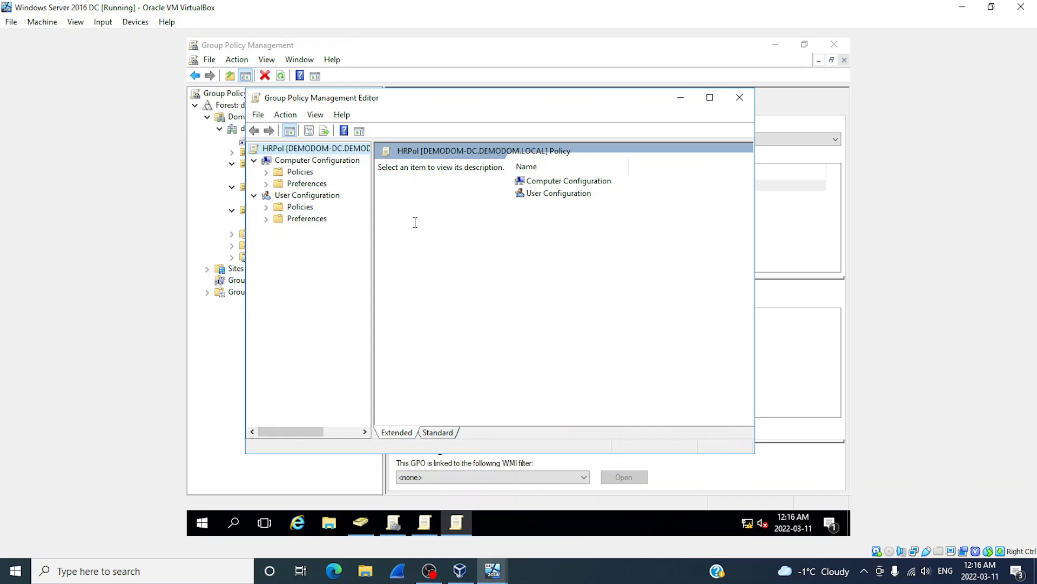
{"action": "left_click", "coordinate": [440, 433]}
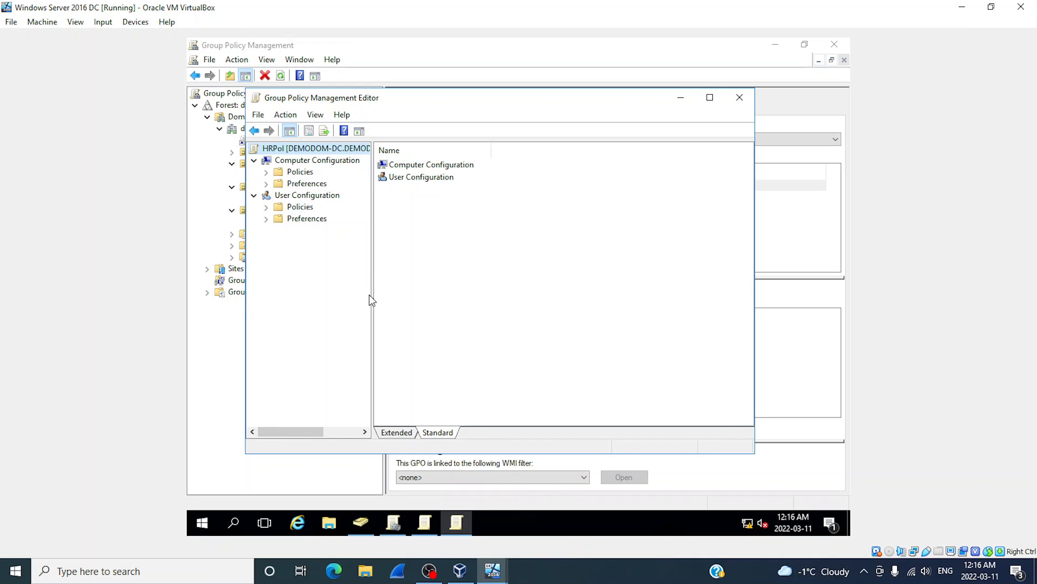
Navigate to User Configuration > Administrative Templates > Desktop > Desktop to list its 11 settings.
{"action": "left_click", "coordinate": [266, 206]}
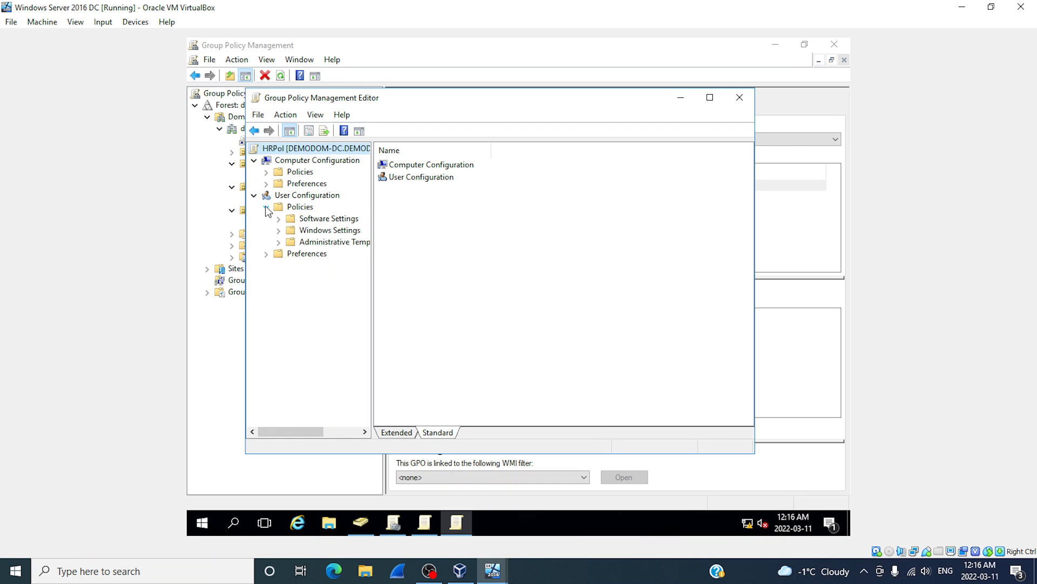
{"action": "left_click", "coordinate": [278, 243]}
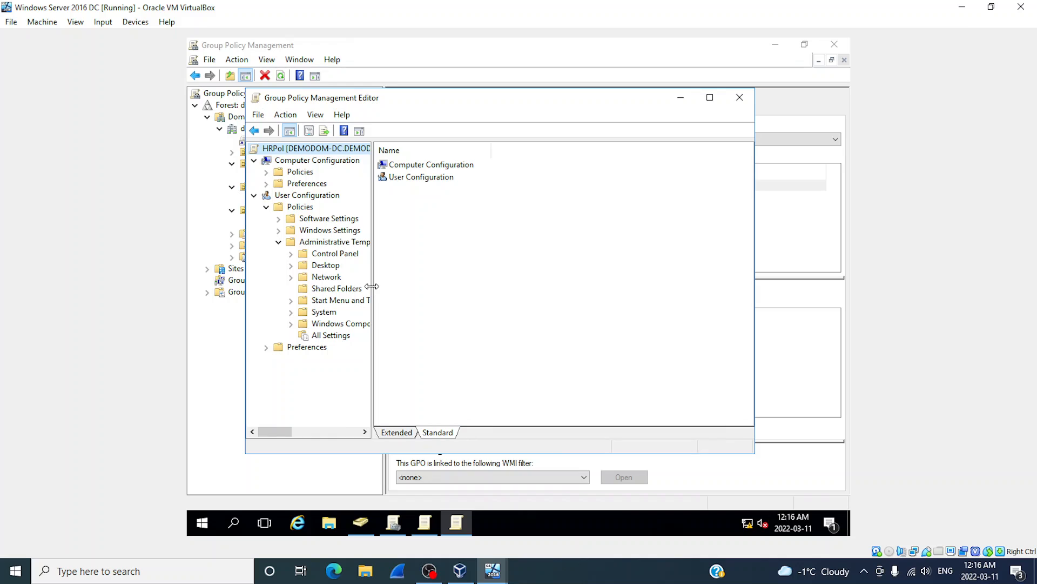
{"action": "left_click_drag", "start_coordinate": [372, 286], "coordinate": [460, 286]}
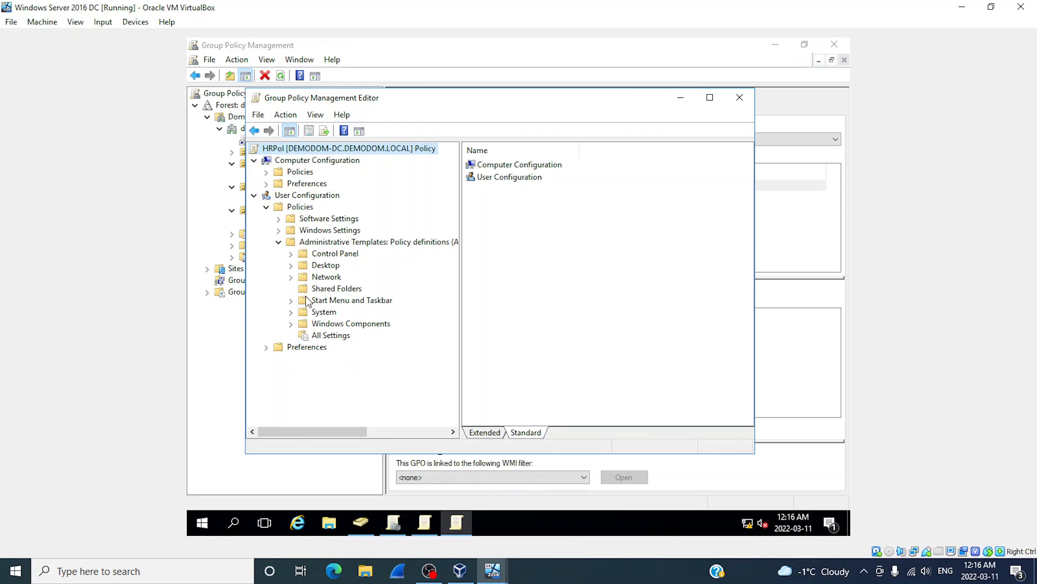
{"action": "left_click", "coordinate": [290, 266]}
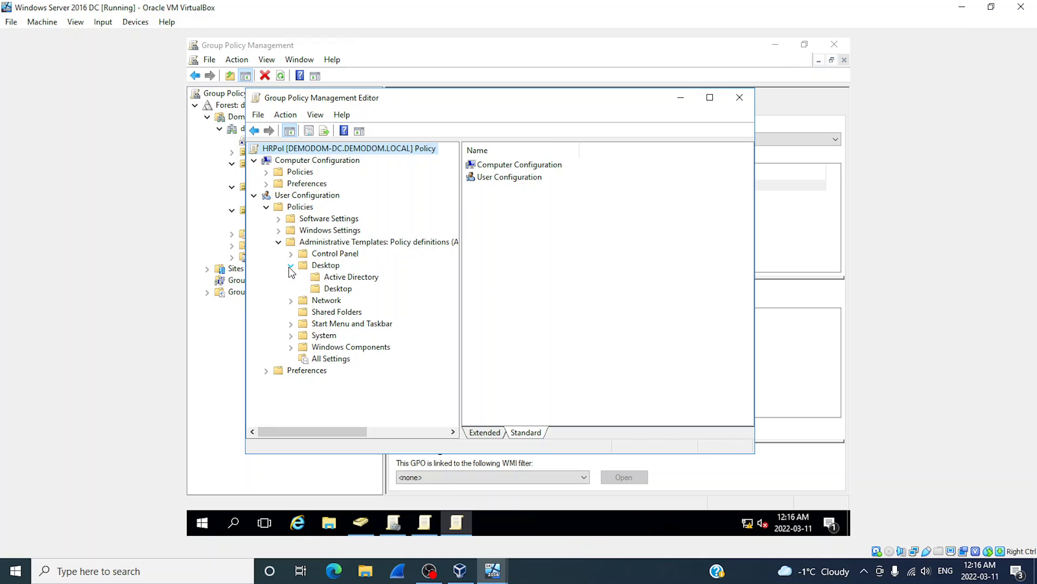
{"action": "left_click", "coordinate": [331, 290]}
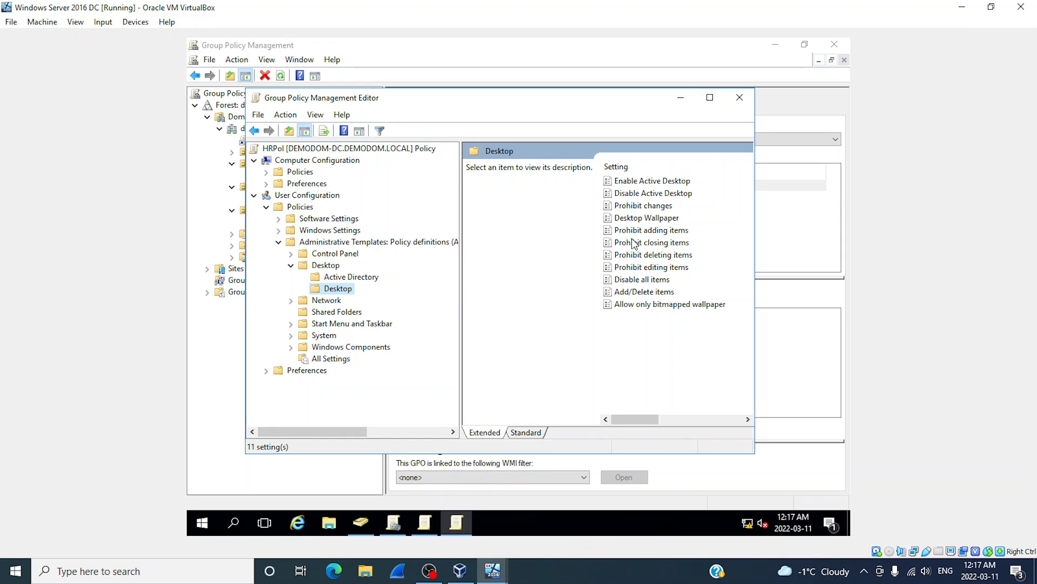
{"action": "left_click", "coordinate": [634, 219]}
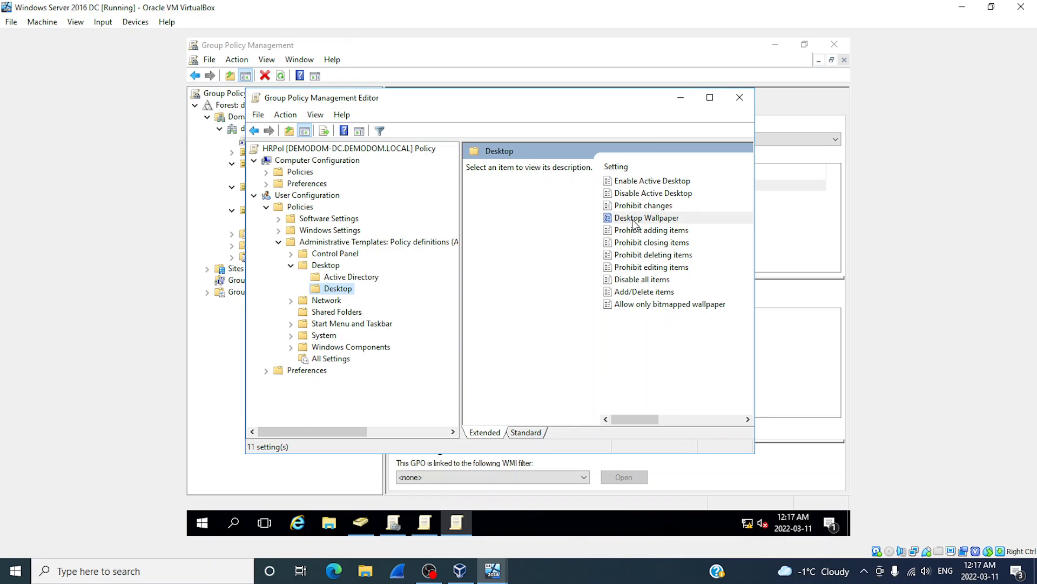
{"action": "double_click", "coordinate": [635, 219]}
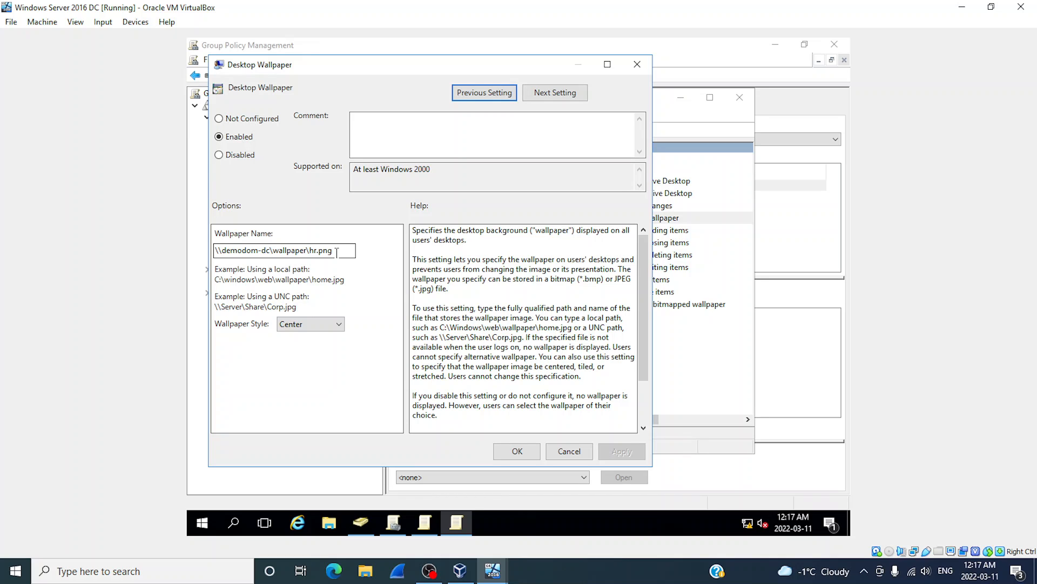
{"action": "left_click", "coordinate": [569, 449]}
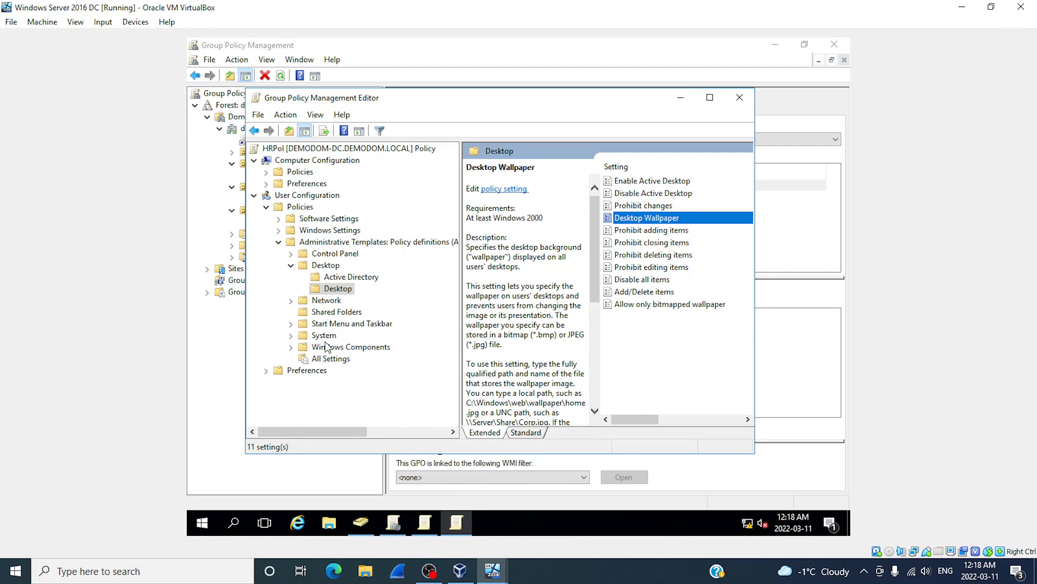
List HRPol's 16 Desktop settings and confirm Remove Recycle Bin icon from desktop is Enabled, cancelling unchanged.
{"action": "left_click", "coordinate": [326, 265]}
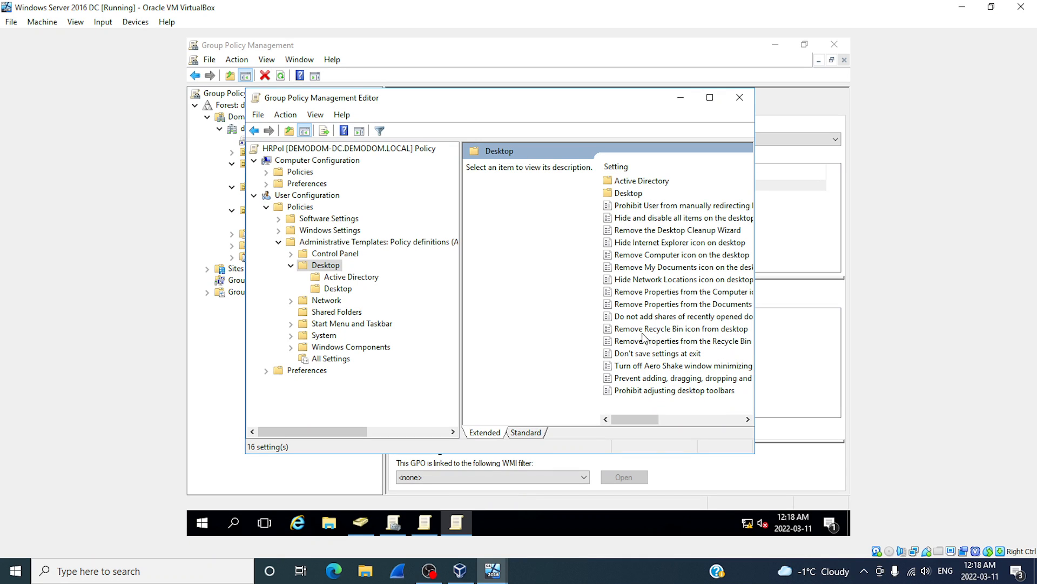
{"action": "double_click", "coordinate": [673, 330]}
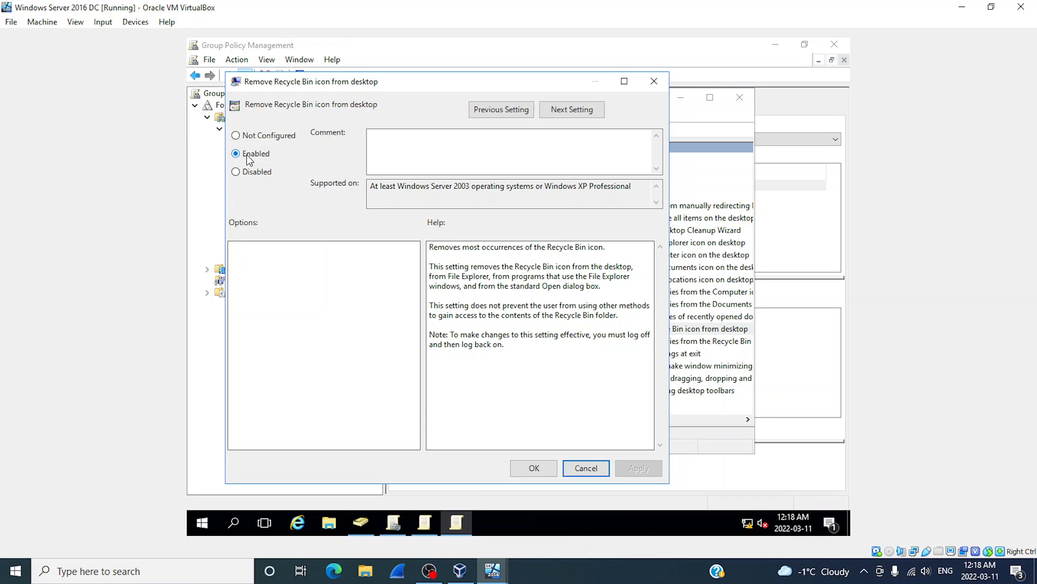
{"action": "left_click", "coordinate": [591, 473]}
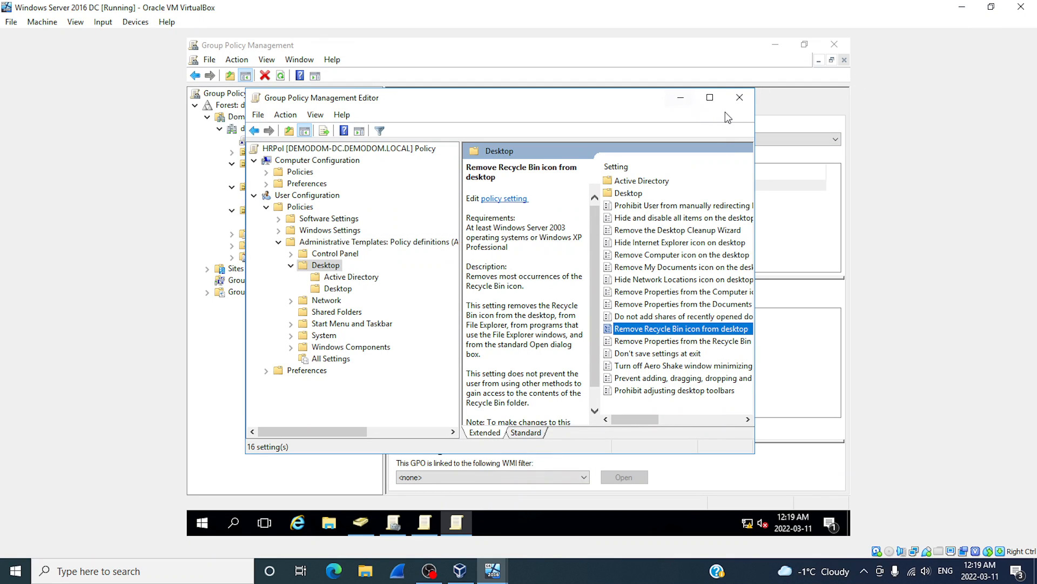
Close the HRPol editor and open ITPol in the policy editor.
{"action": "left_click", "coordinate": [739, 97]}
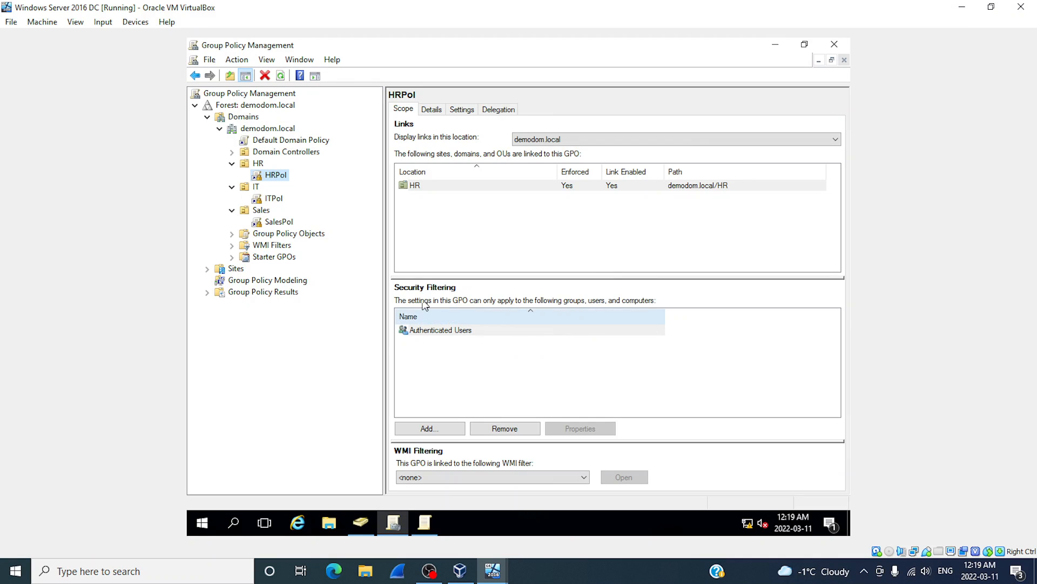
{"action": "left_click", "coordinate": [273, 200]}
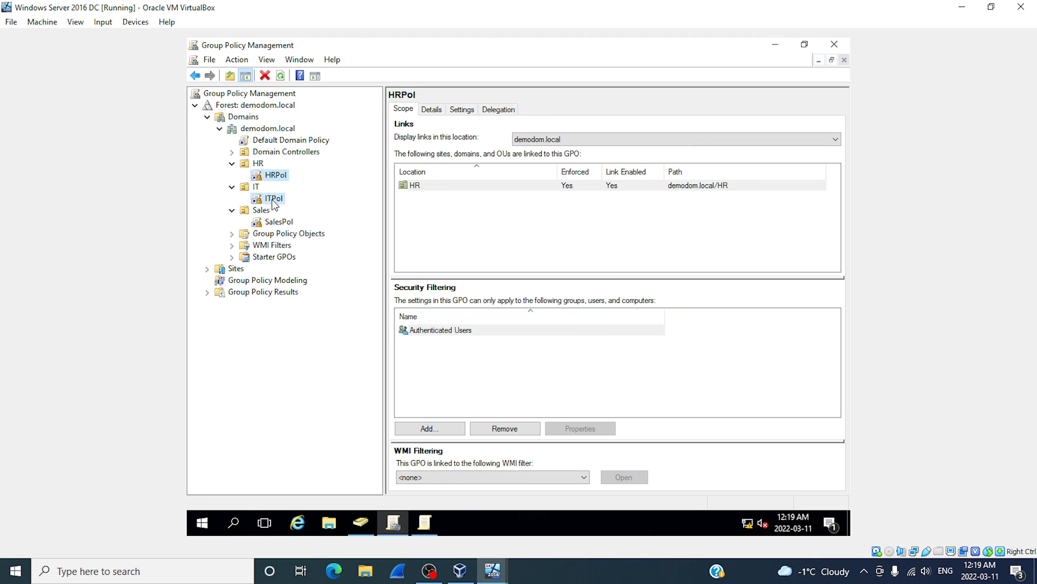
{"action": "right_click", "coordinate": [274, 203]}
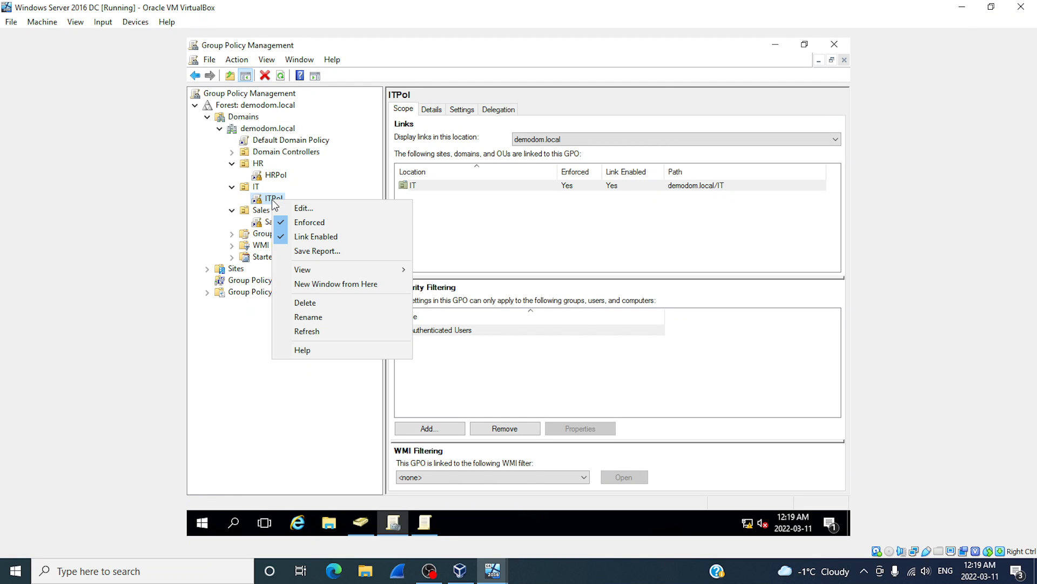
{"action": "left_click", "coordinate": [305, 208]}
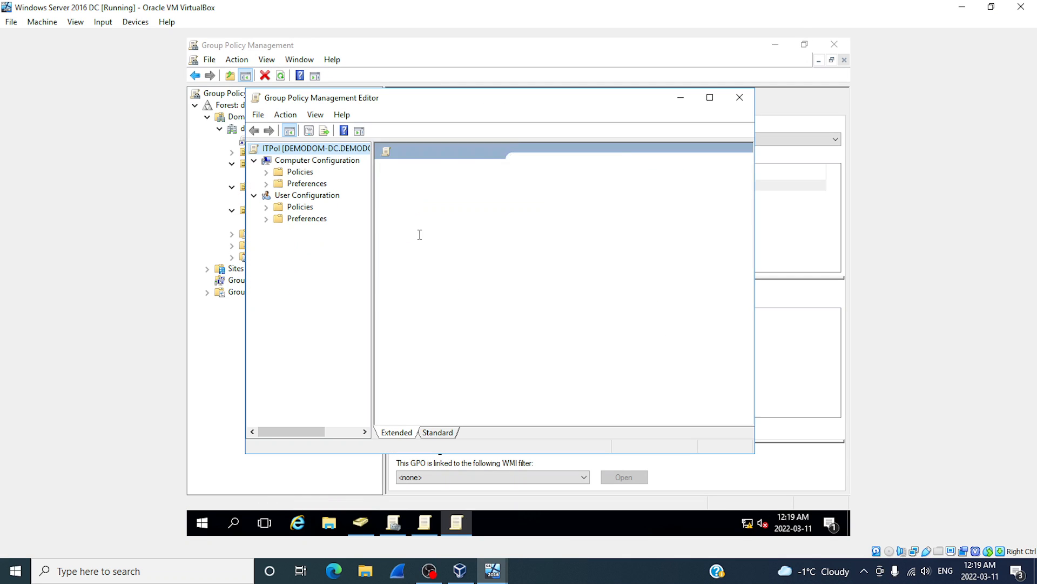
Expand ITPol's user Administrative Templates > Desktop and show the Desktop folder's 11 settings.
{"action": "left_click", "coordinate": [266, 207]}
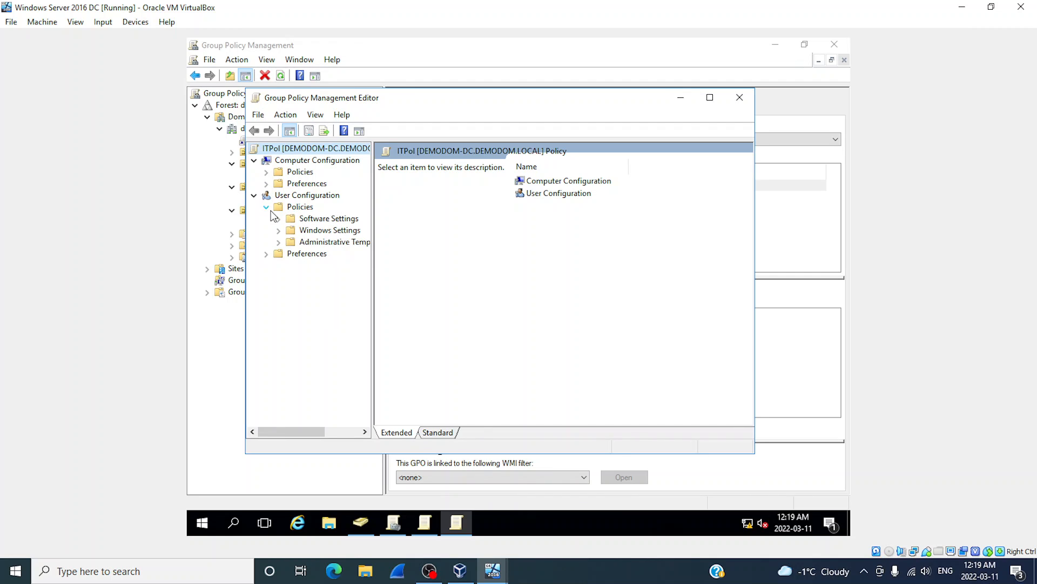
{"action": "left_click", "coordinate": [278, 242]}
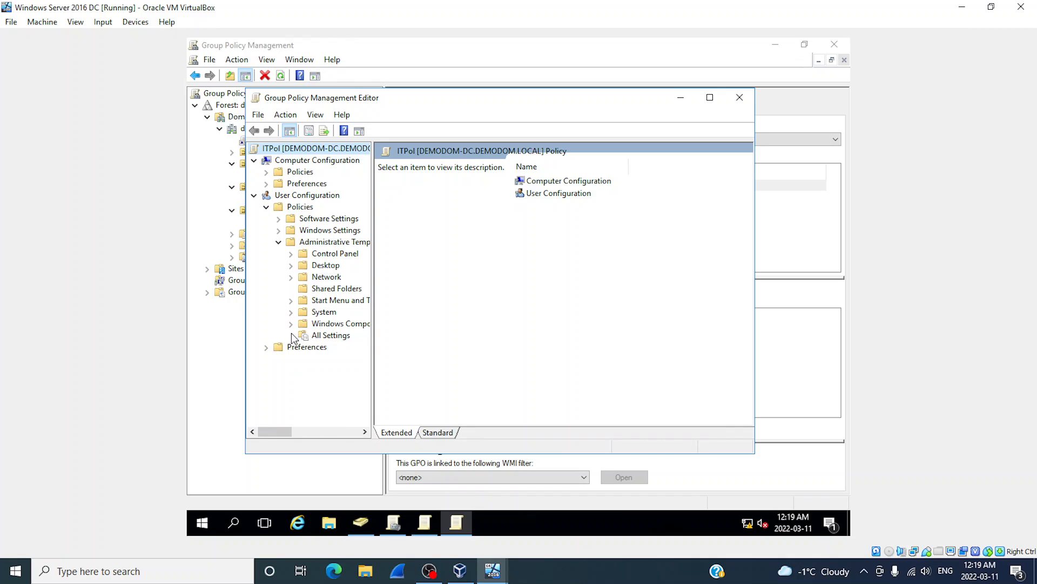
{"action": "left_click", "coordinate": [290, 266]}
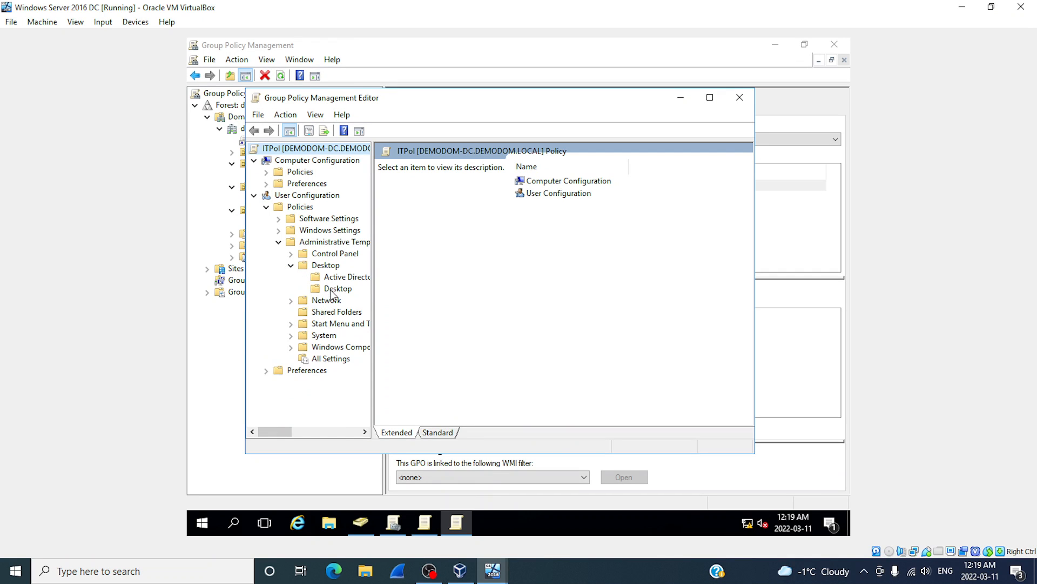
{"action": "left_click", "coordinate": [331, 289]}
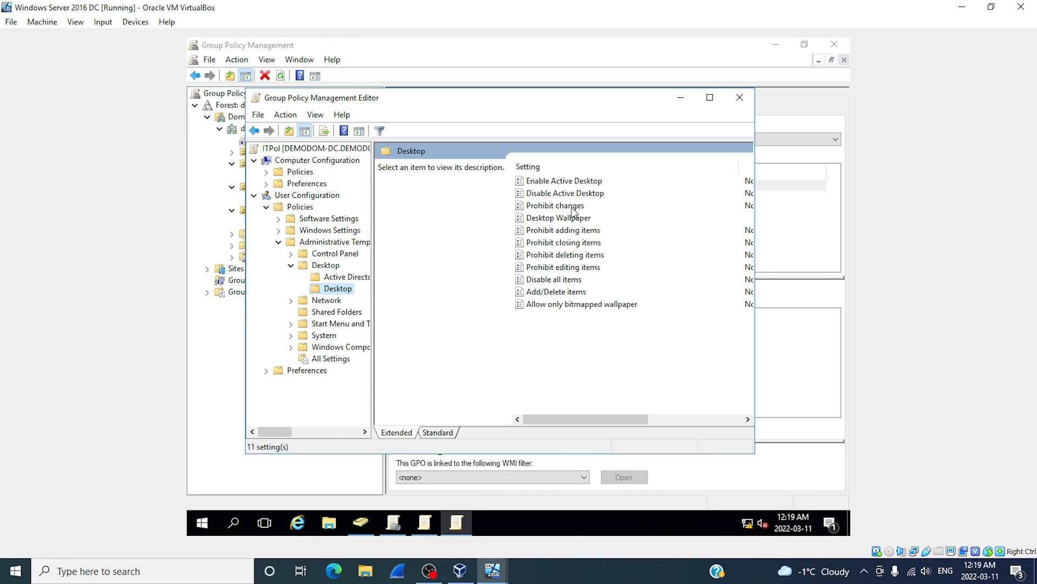
{"action": "double_click", "coordinate": [567, 217]}
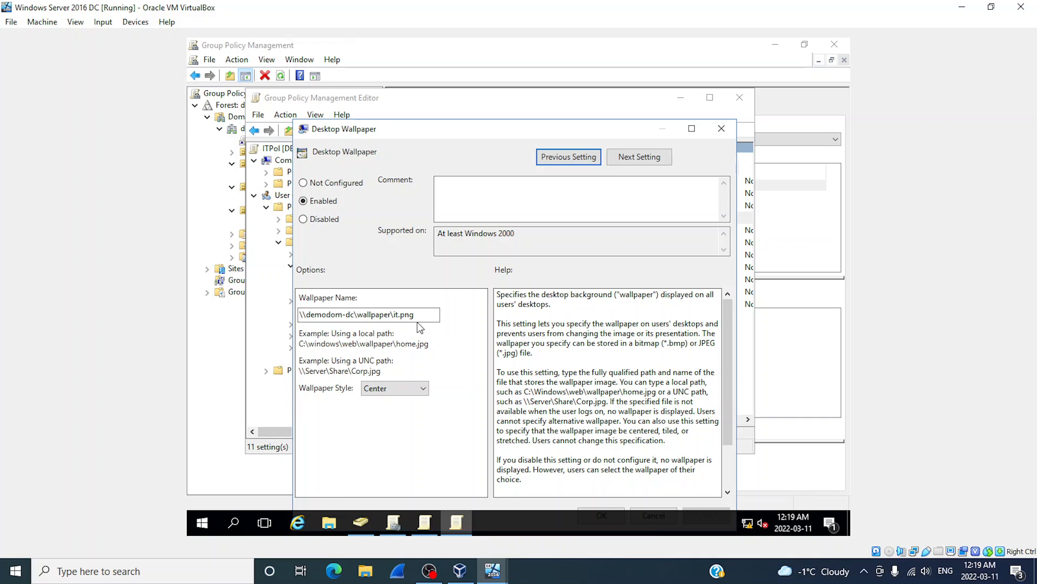
{"action": "left_click", "coordinate": [723, 129]}
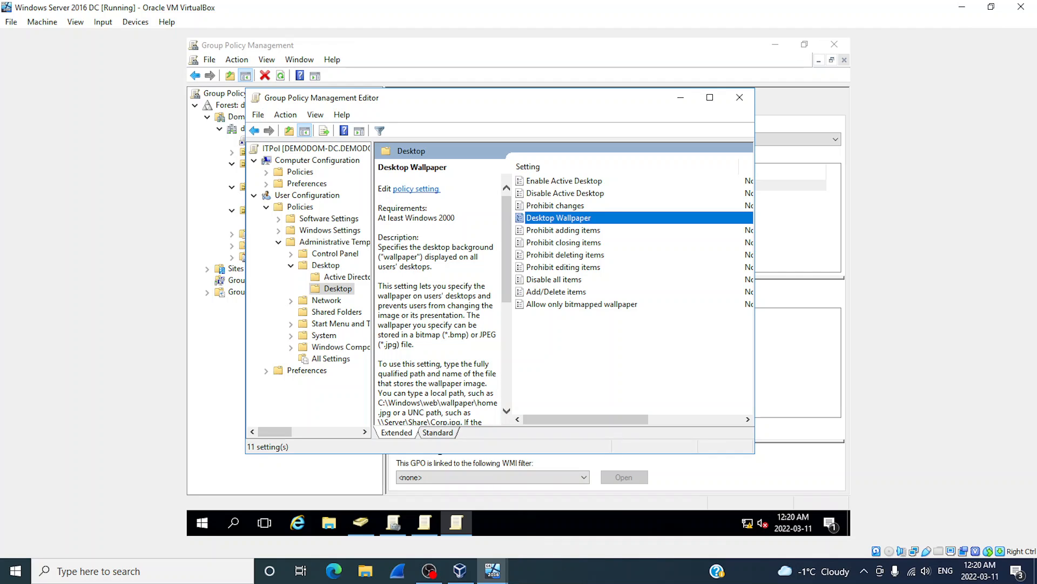
Close the ITPol editor and open SalesPol in the policy editor.
{"action": "left_click", "coordinate": [740, 98]}
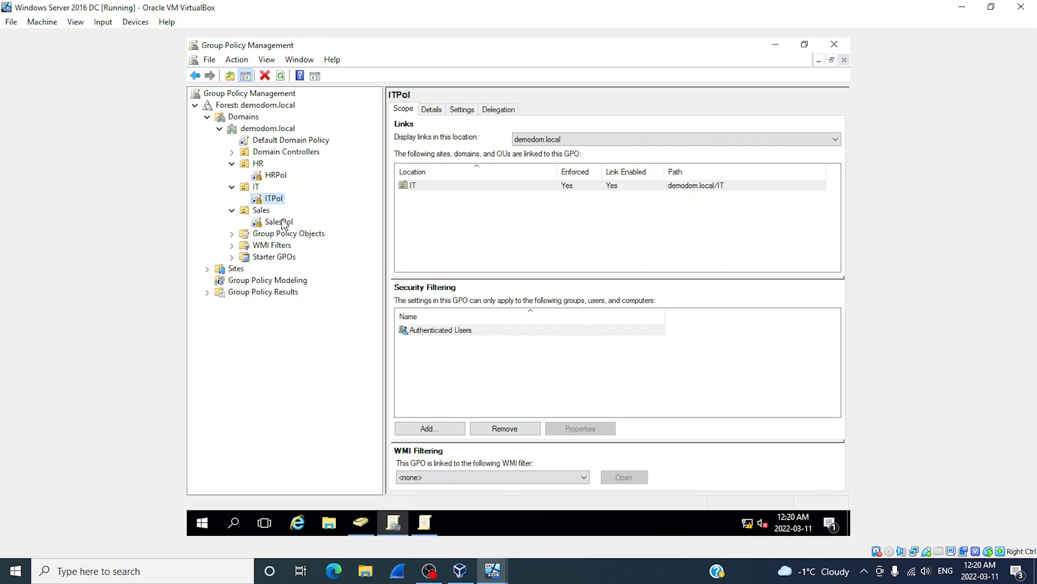
{"action": "left_click", "coordinate": [282, 222]}
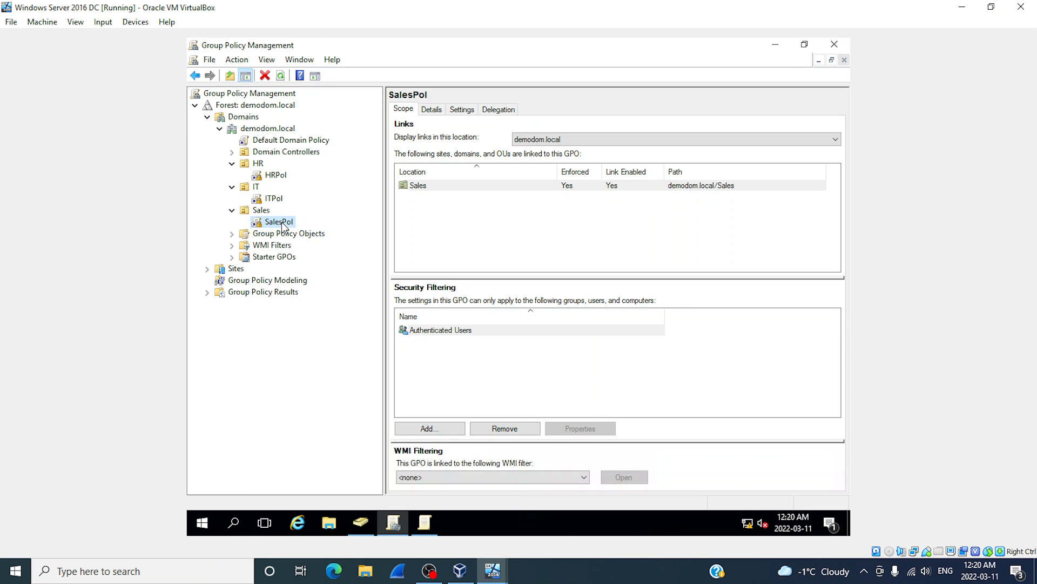
{"action": "right_click", "coordinate": [282, 222]}
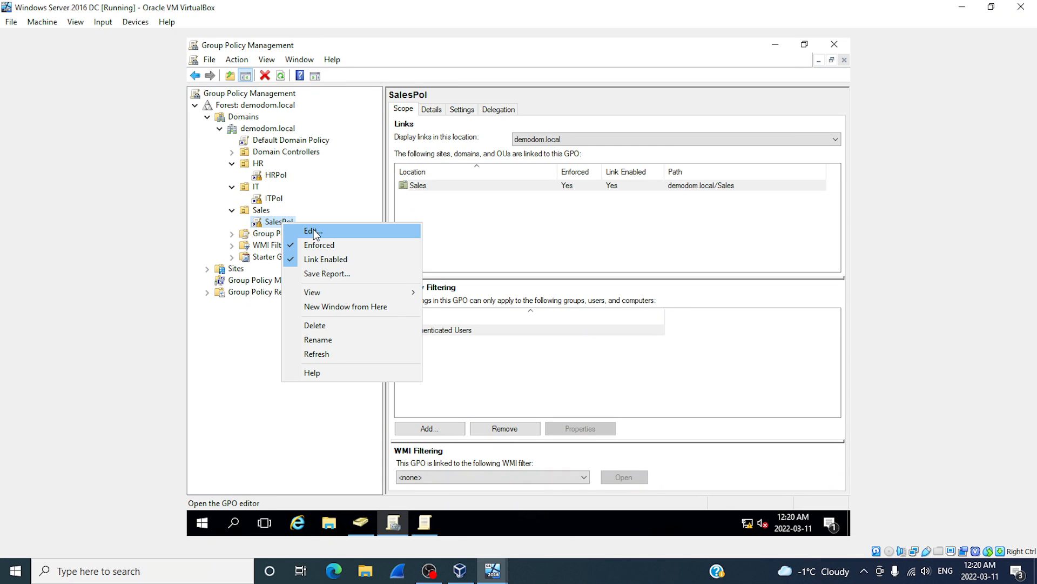
{"action": "left_click", "coordinate": [314, 230]}
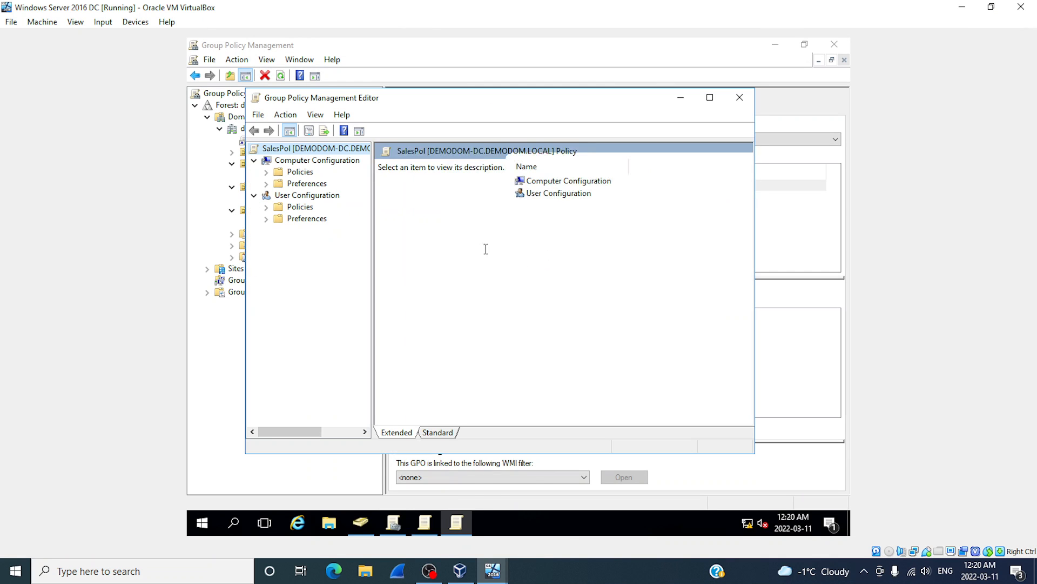
Expand SalesPol's user Administrative Templates > Desktop to list the Desktop folder's 11 settings.
{"action": "left_click", "coordinate": [266, 208]}
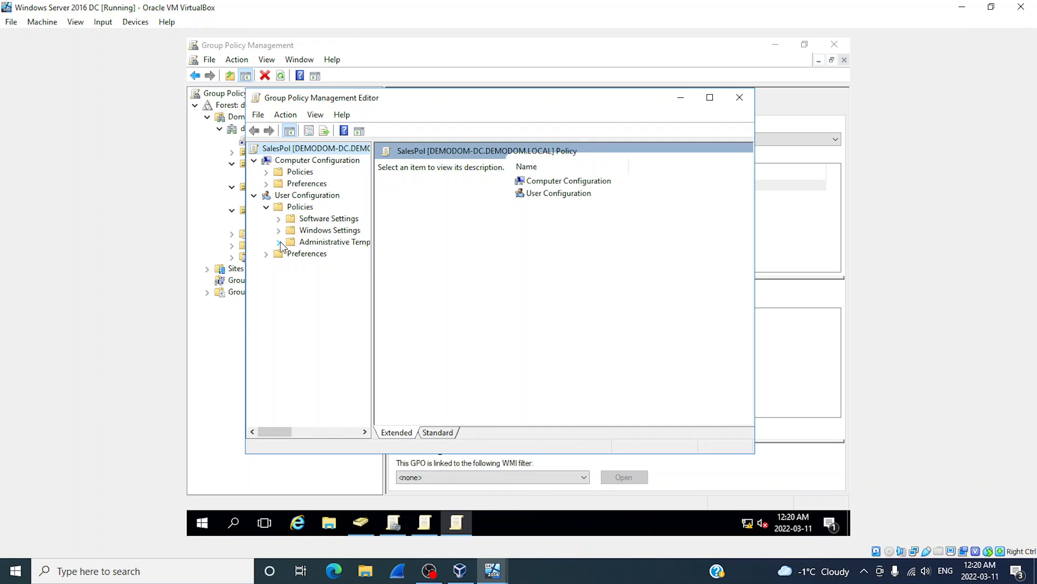
{"action": "left_click", "coordinate": [279, 243]}
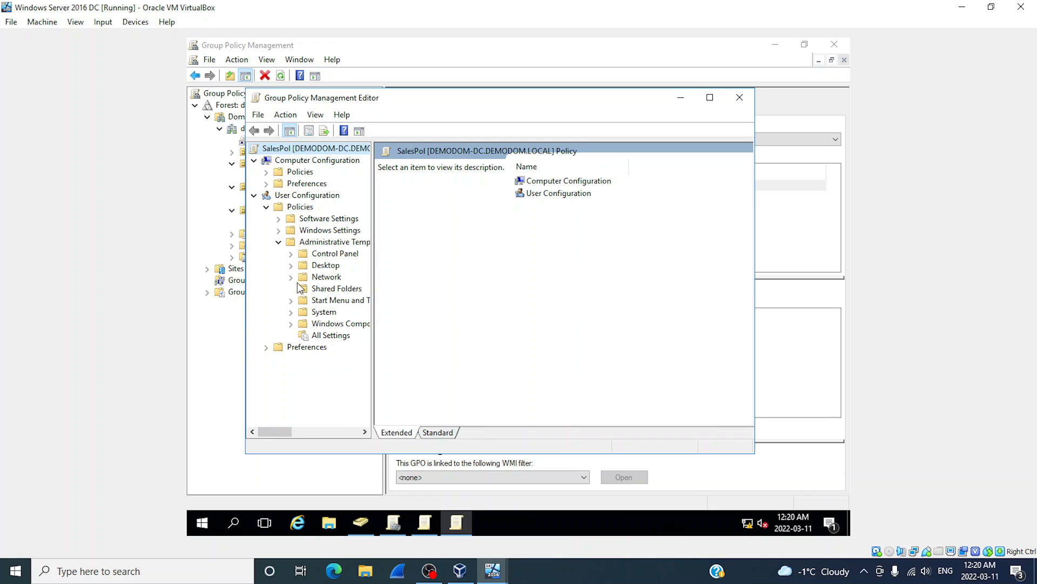
{"action": "left_click", "coordinate": [291, 265]}
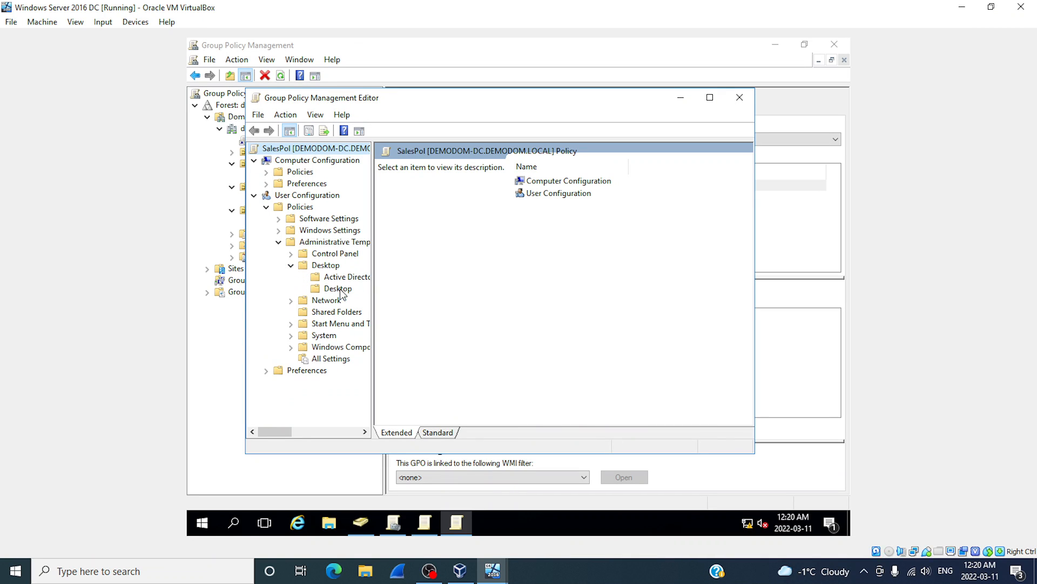
{"action": "left_click", "coordinate": [338, 289]}
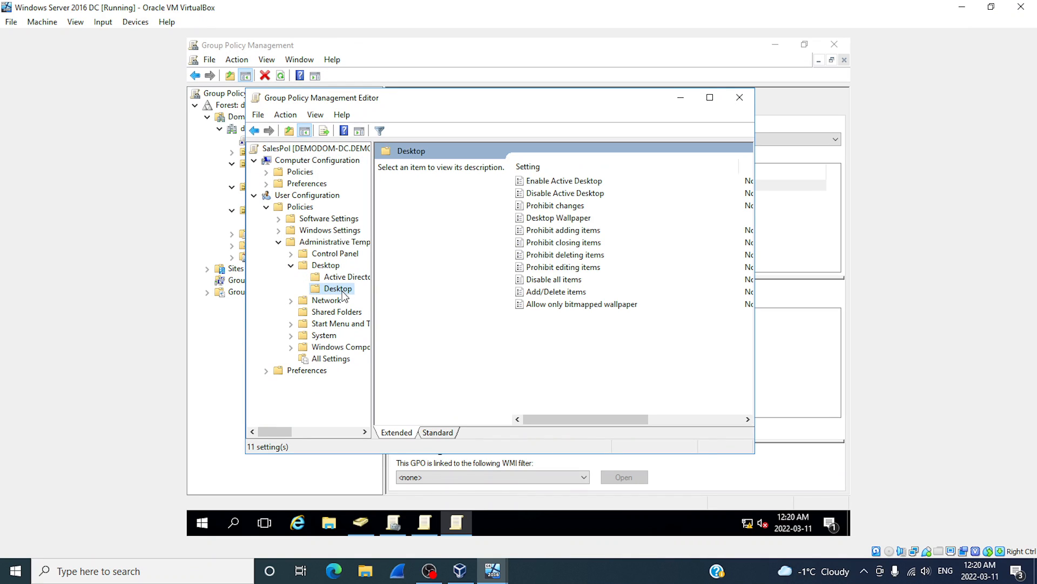
{"action": "double_click", "coordinate": [561, 219]}
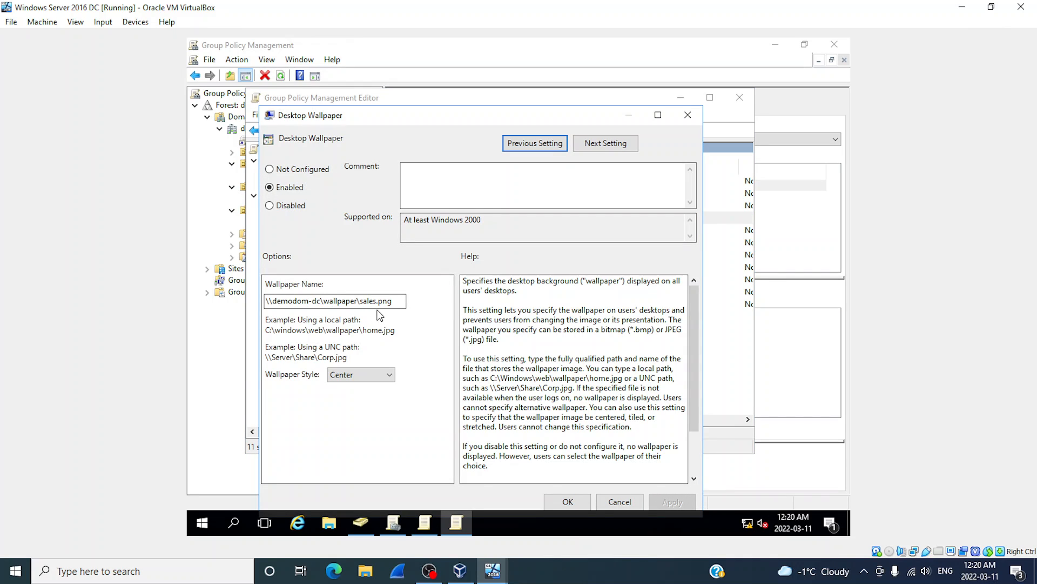
{"action": "left_click", "coordinate": [626, 503]}
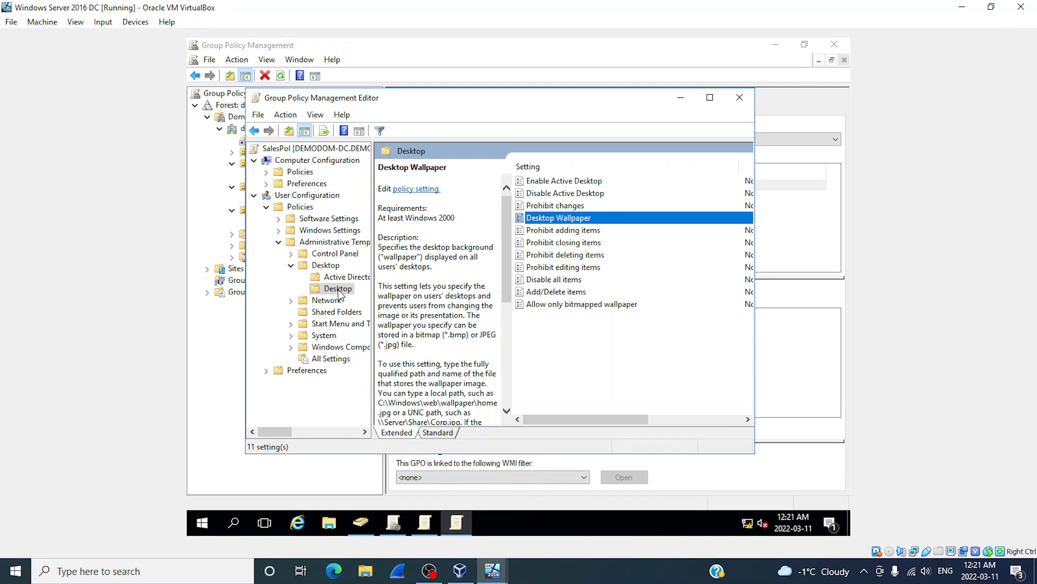
Review the 'Hide Internet Explorer icon on desktop' policy unchanged, then close the SalesPol editor.
{"action": "left_click", "coordinate": [326, 266]}
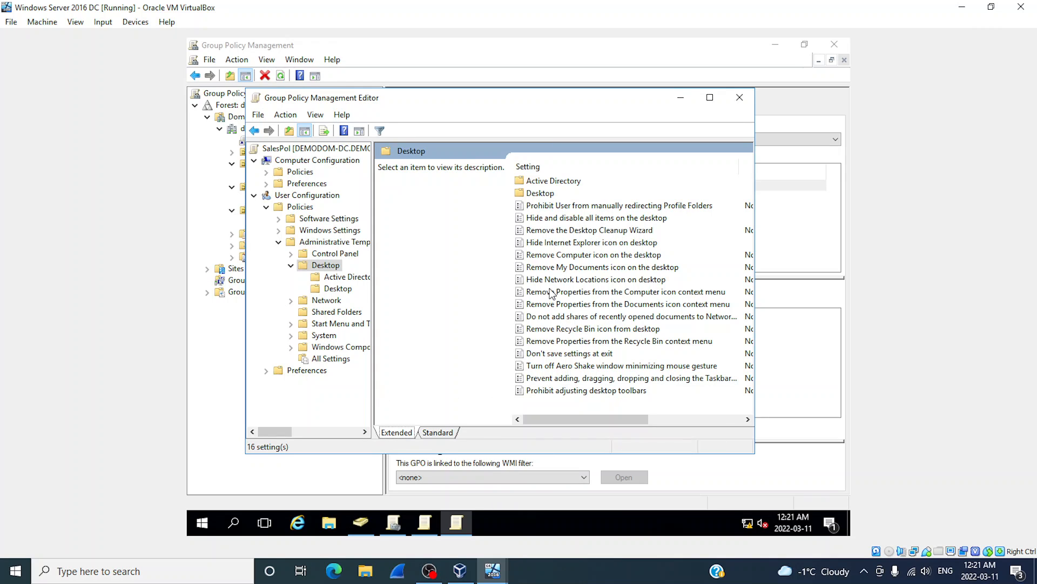
{"action": "double_click", "coordinate": [538, 243]}
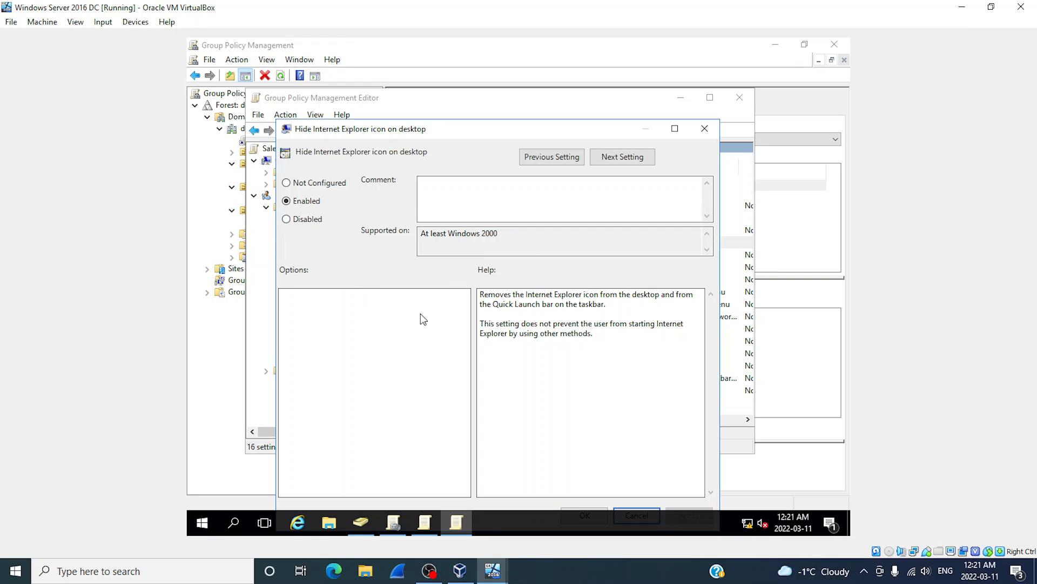
{"action": "left_click", "coordinate": [704, 130]}
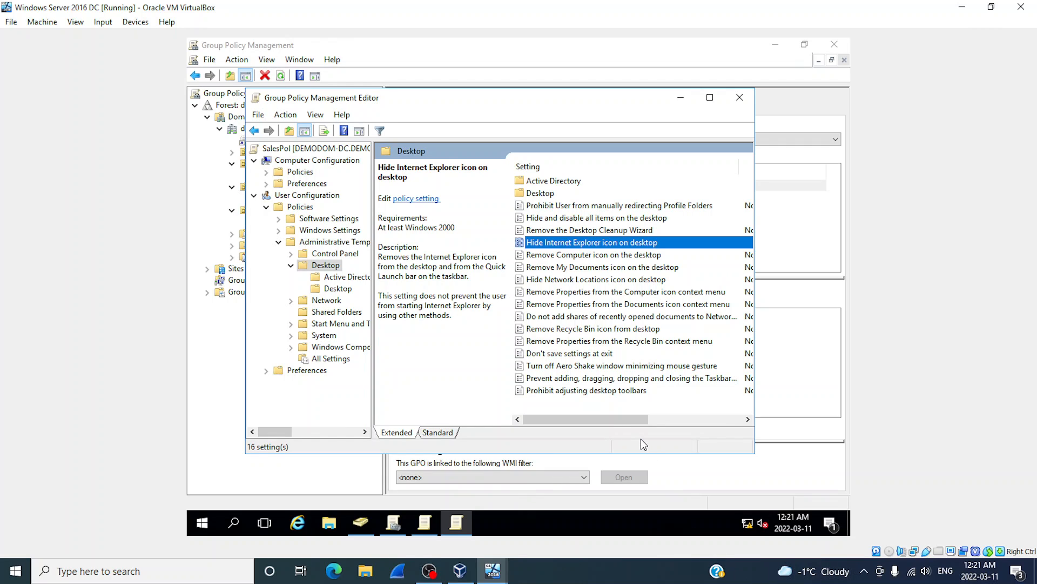
{"action": "left_click", "coordinate": [738, 100]}
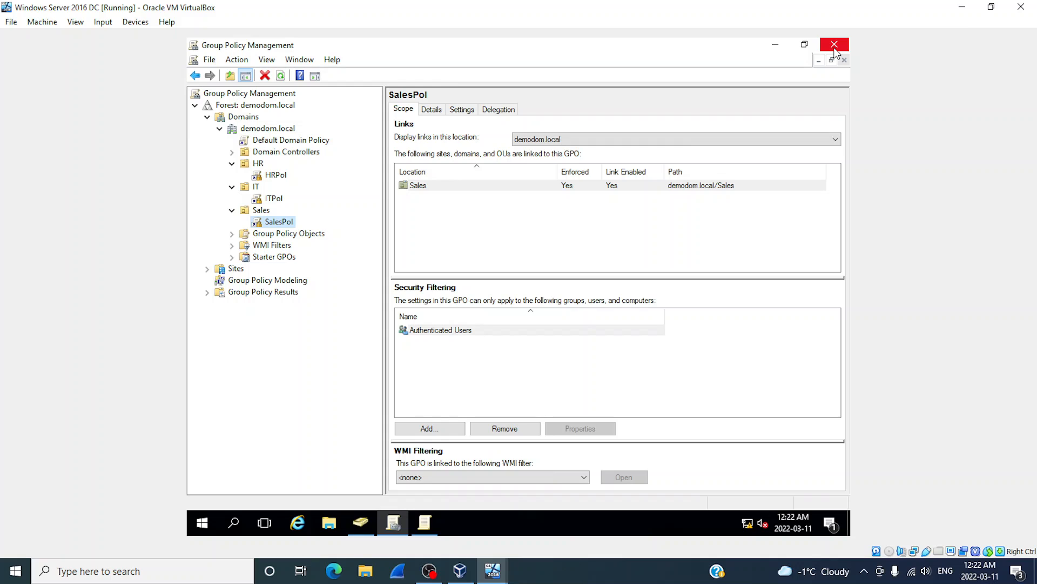
Switch from the server VM to the Windows 10 VM and sign in as the HR user with their password.
{"action": "left_click", "coordinate": [961, 11]}
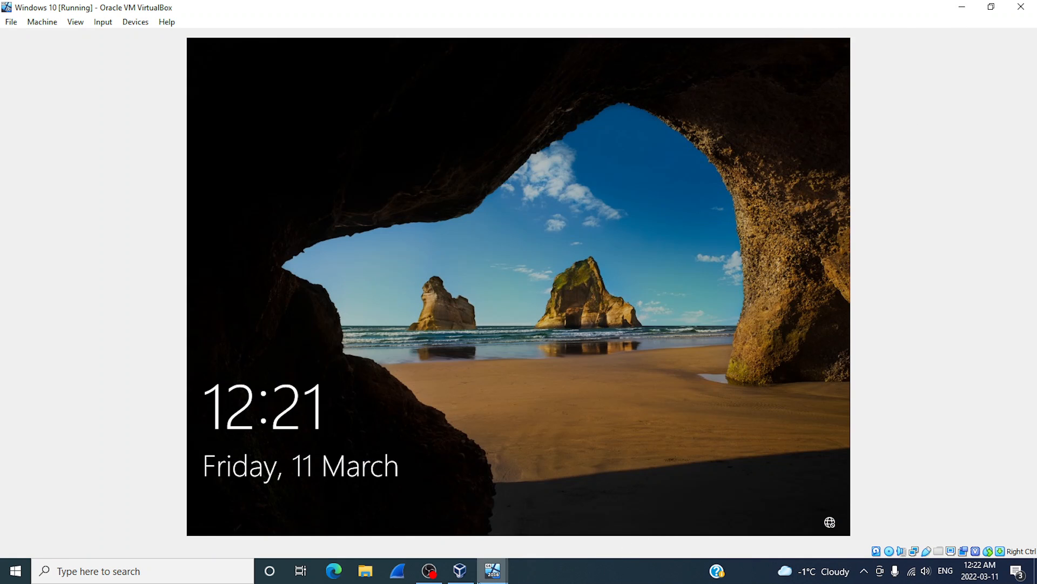
{"action": "mouse_move", "coordinate": [493, 577]}
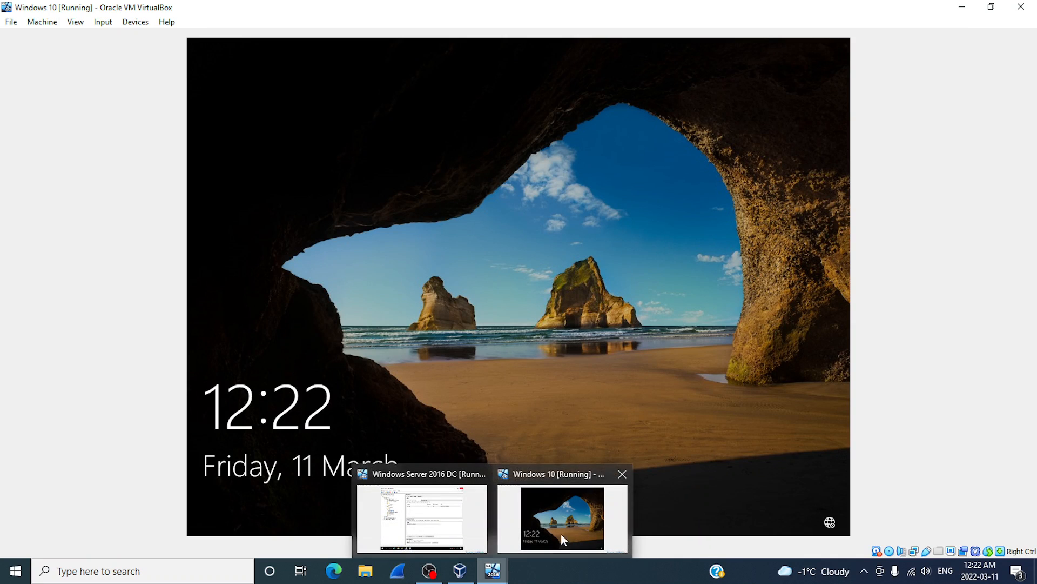
{"action": "left_click", "coordinate": [571, 523]}
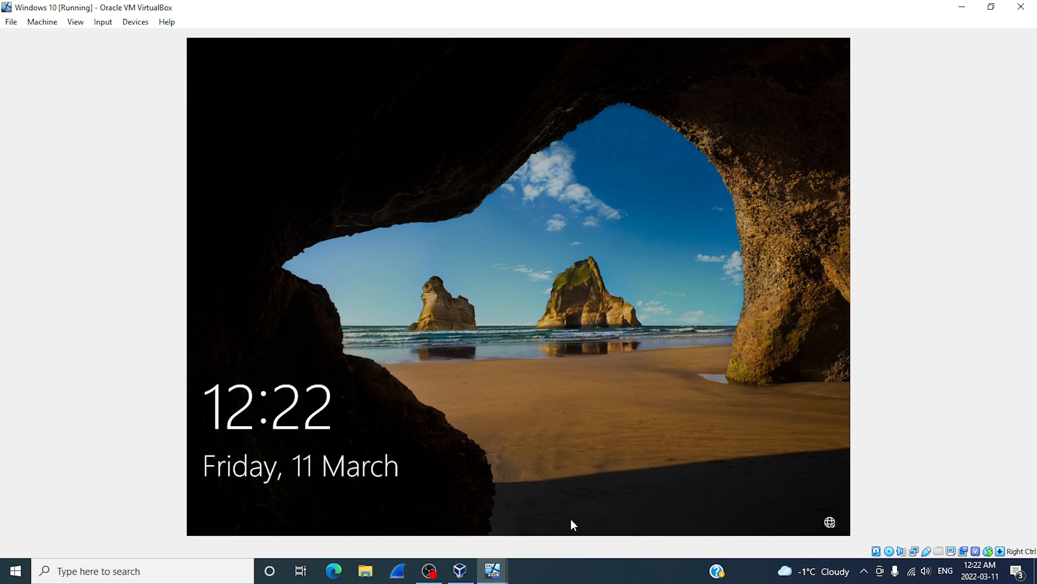
{"action": "left_click", "coordinate": [518, 424]}
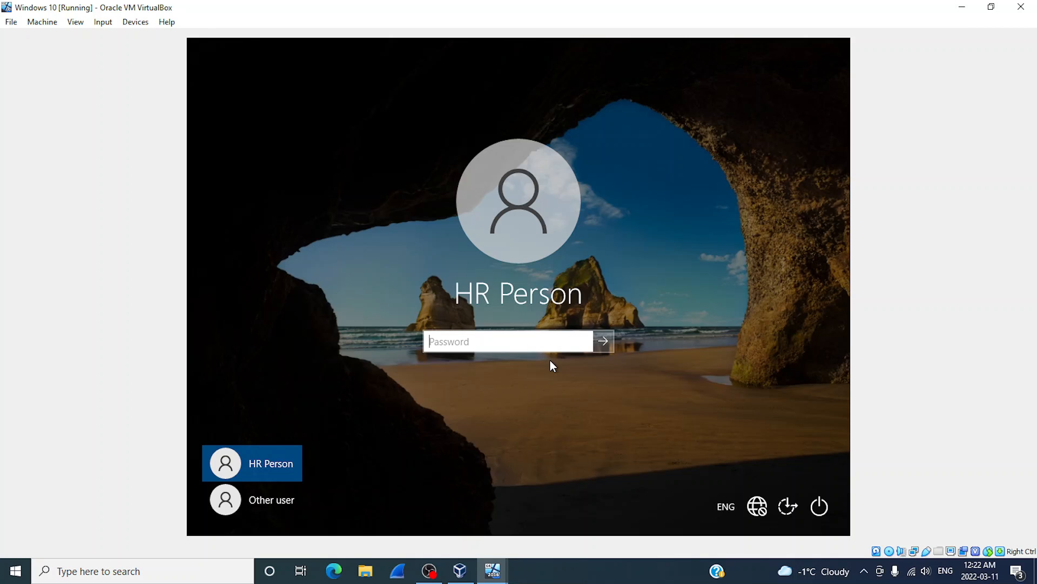
{"action": "type", "text": "••••••••"}
{"action": "key", "text": "Return"}
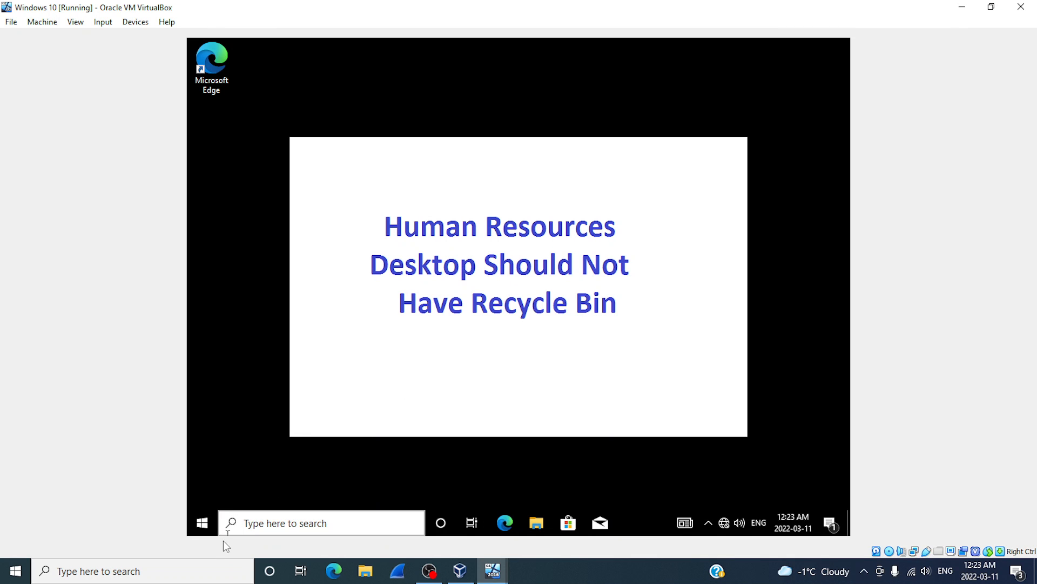
Launch Command Prompt from a taskbar search for 'c'.
{"action": "left_click", "coordinate": [260, 523]}
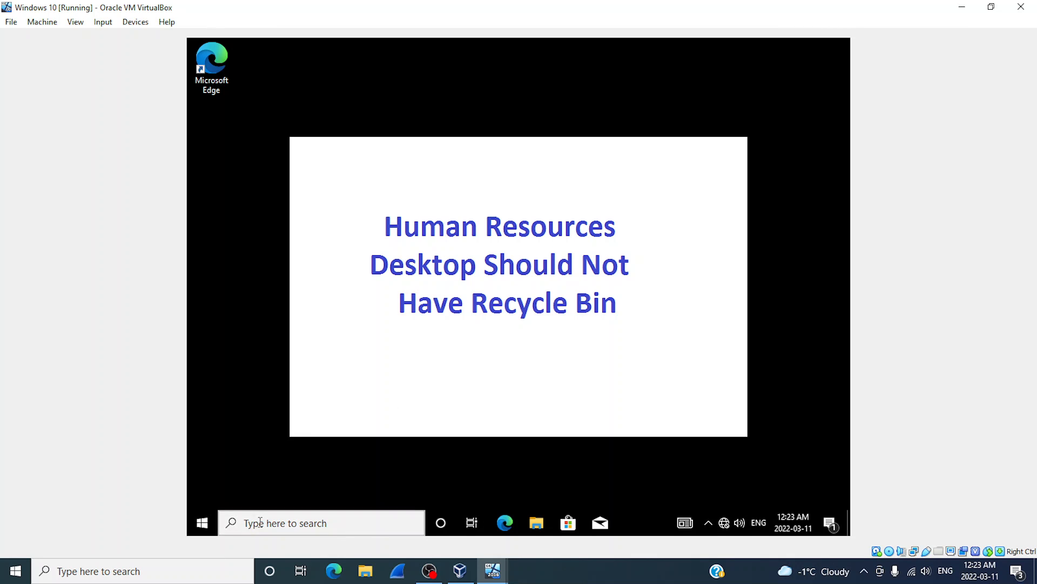
{"action": "type", "text": "cmd"}
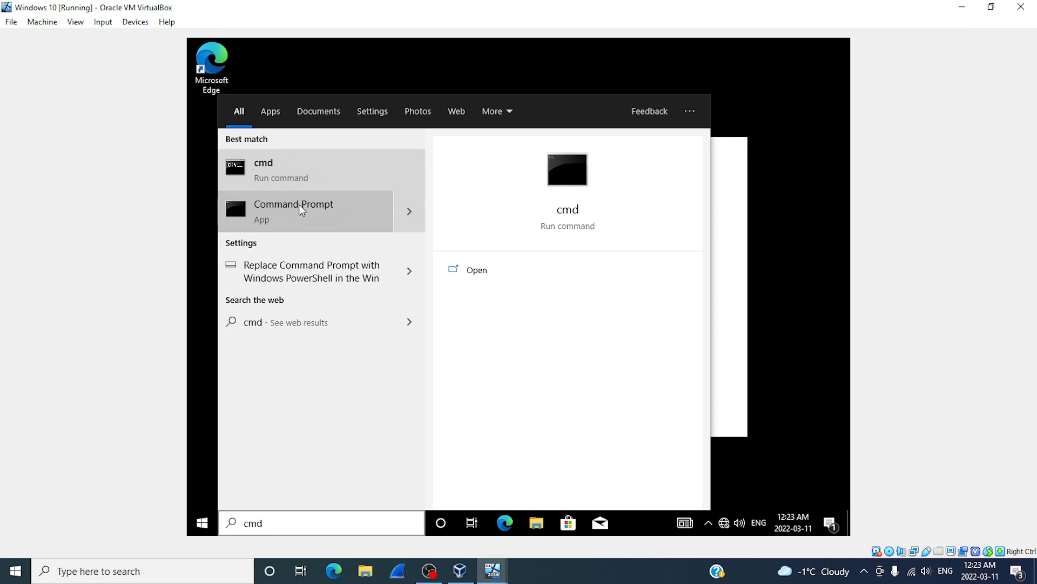
{"action": "left_click", "coordinate": [292, 187]}
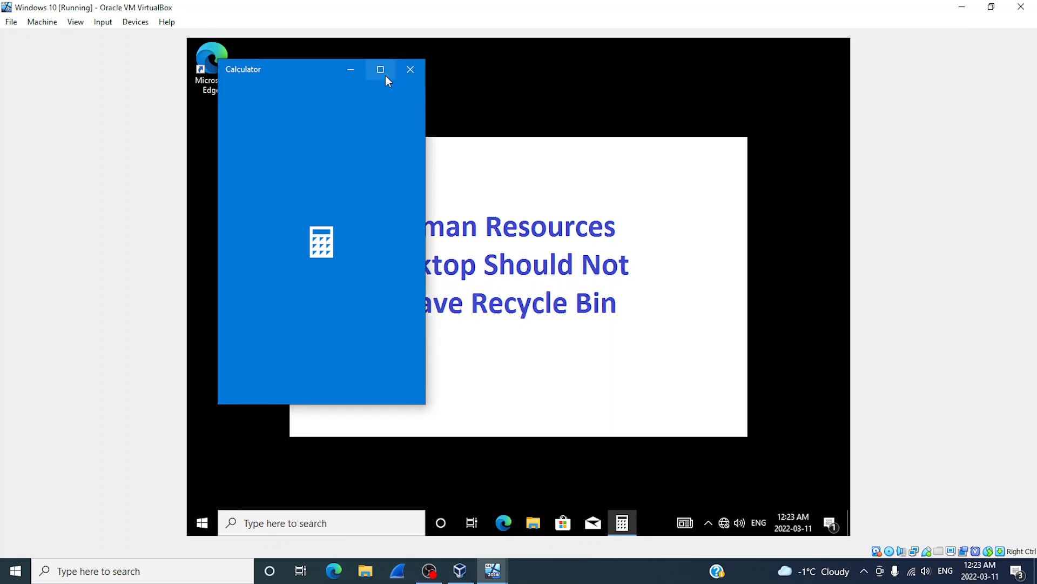
{"action": "left_click", "coordinate": [411, 69]}
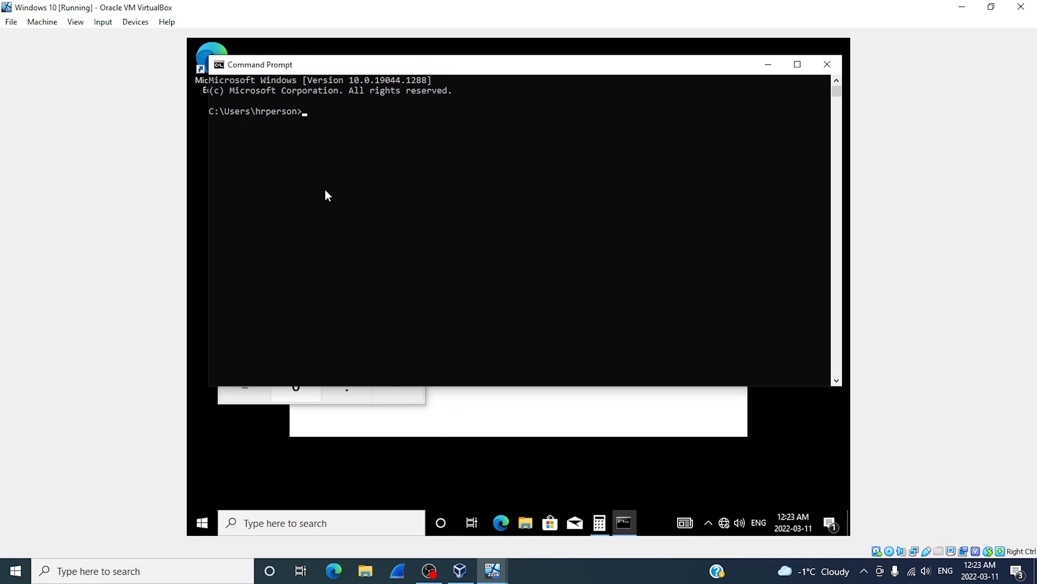
Run gpupdate /force, then exit the console and close the leftover Calculator.
{"action": "type", "text": "gpupdate /force"}
{"action": "key", "text": "Return"}
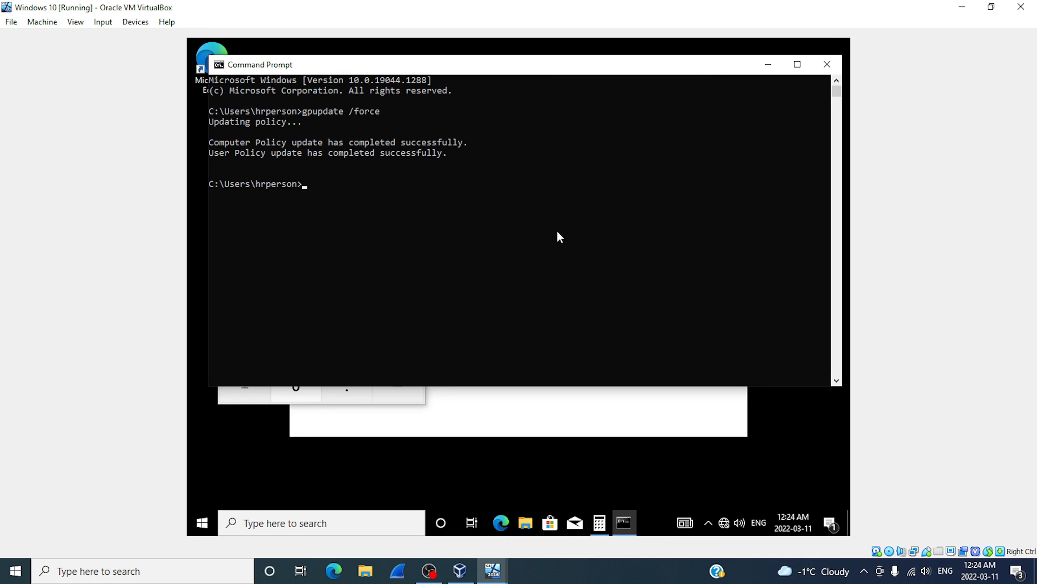
{"action": "type", "text": "exit"}
{"action": "key", "text": "Return"}
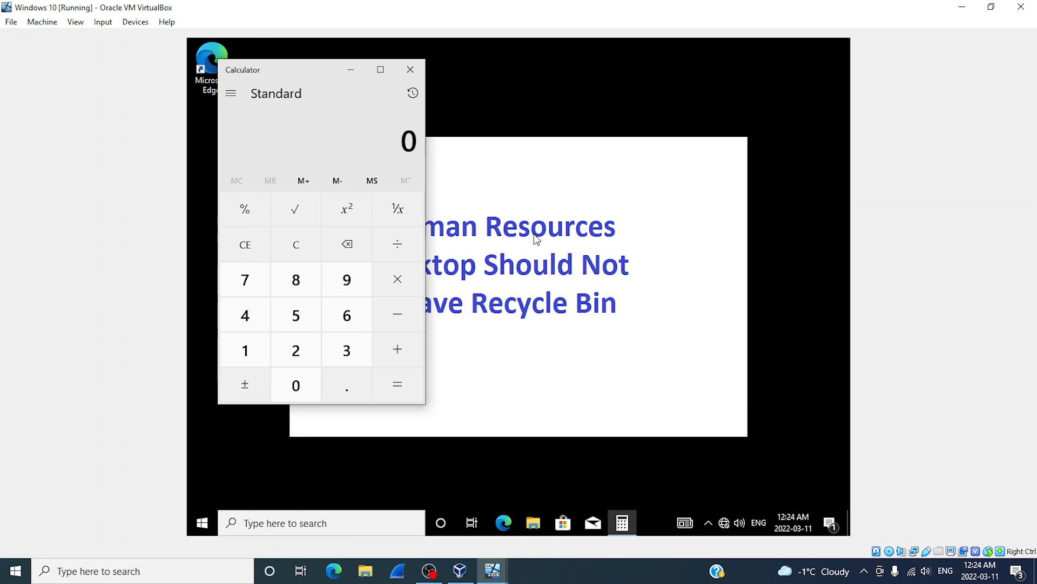
{"action": "left_click", "coordinate": [407, 71]}
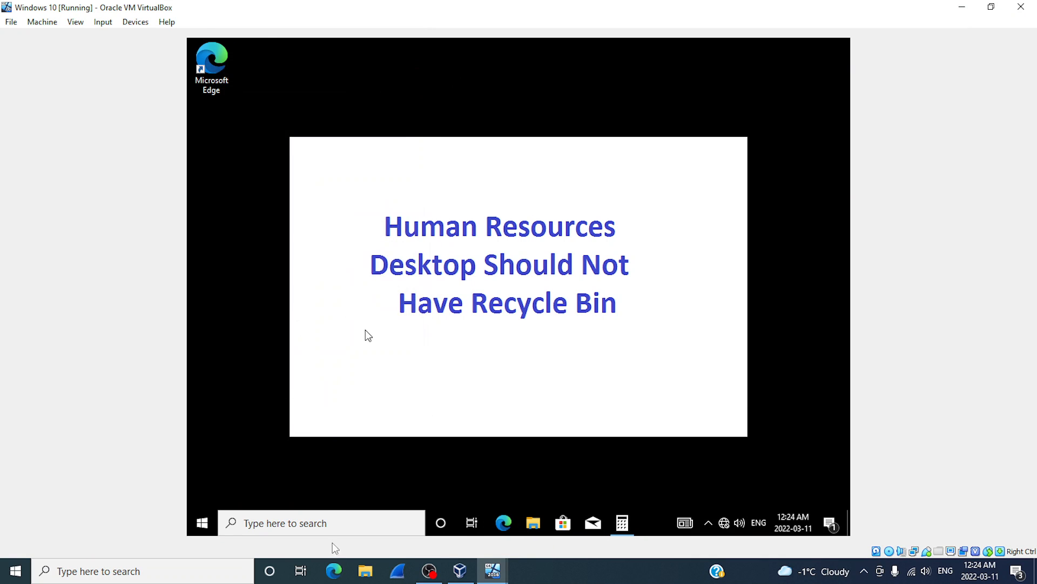
Sign the HR user out from the Start menu account options.
{"action": "left_click", "coordinate": [206, 522]}
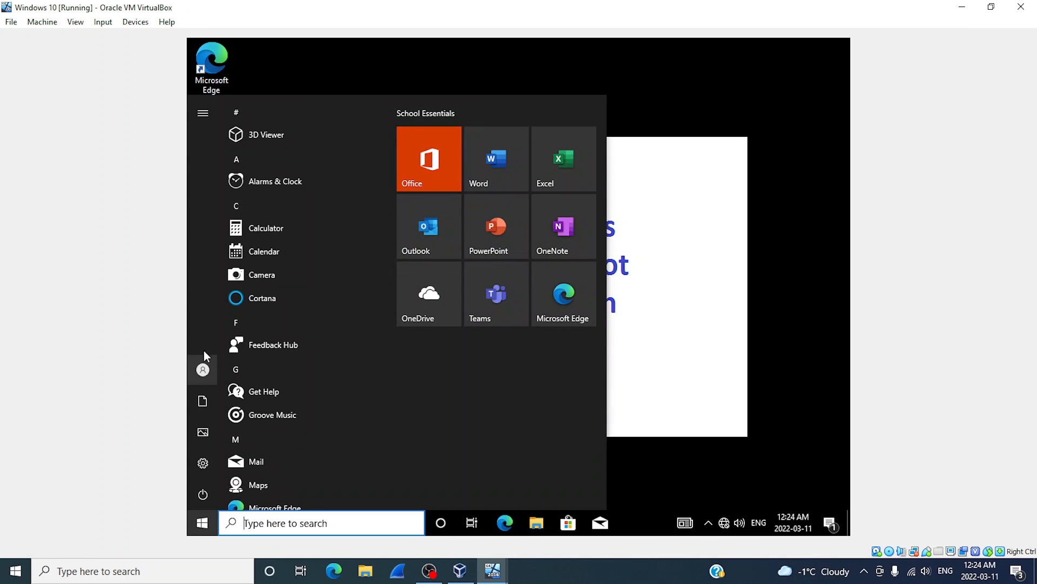
{"action": "left_click", "coordinate": [206, 370]}
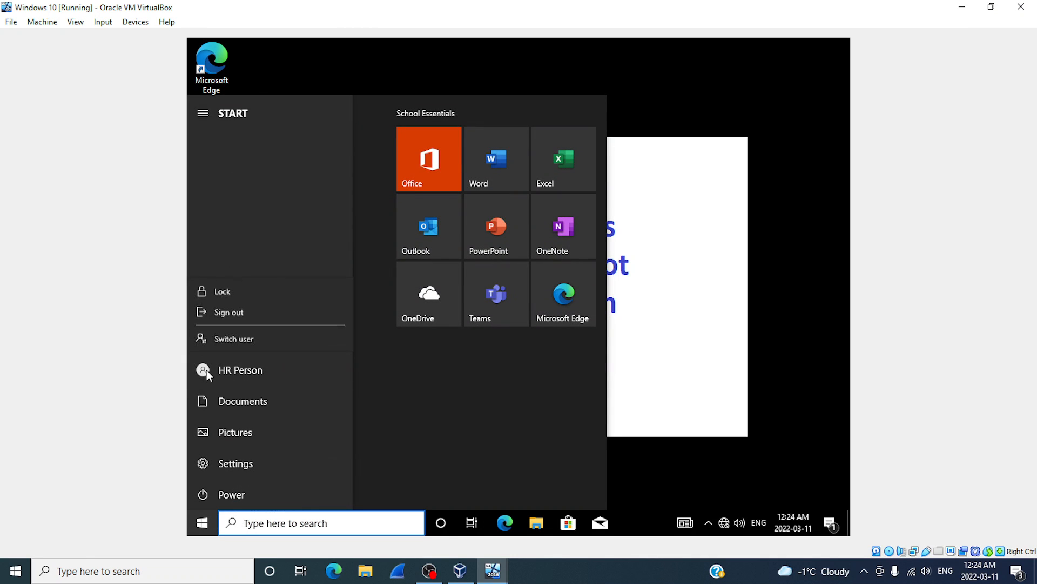
{"action": "left_click", "coordinate": [224, 313]}
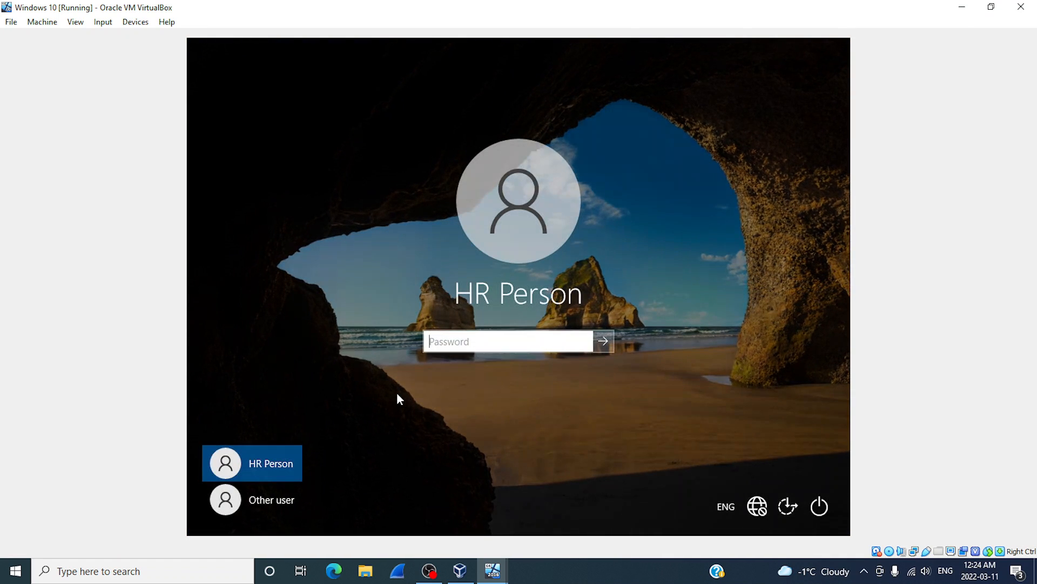
Sign in as Other user 'itperson' with the account password.
{"action": "left_click", "coordinate": [268, 501]}
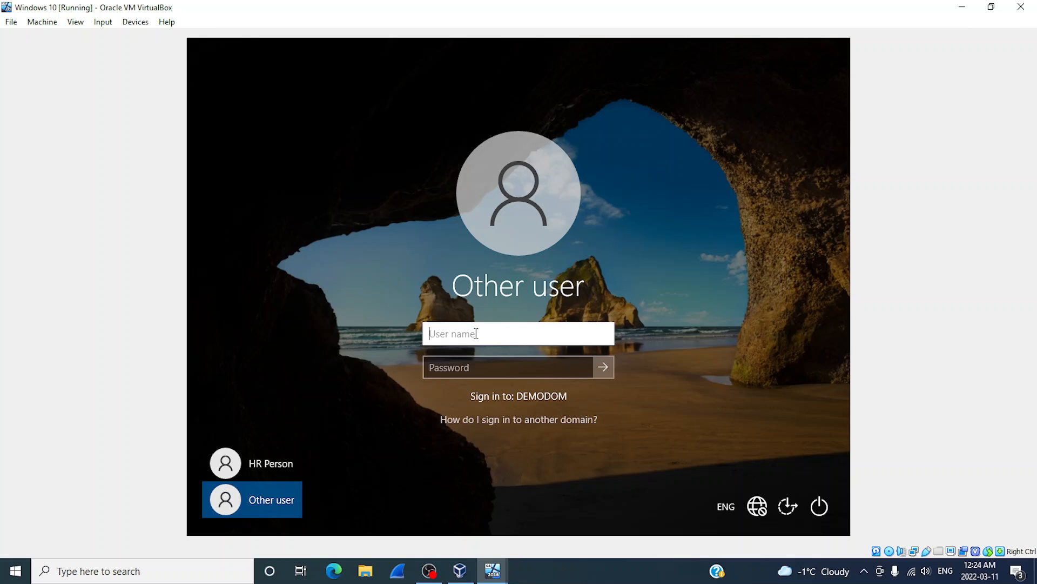
{"action": "type", "text": "itperson"}
{"action": "key", "text": "Tab"}
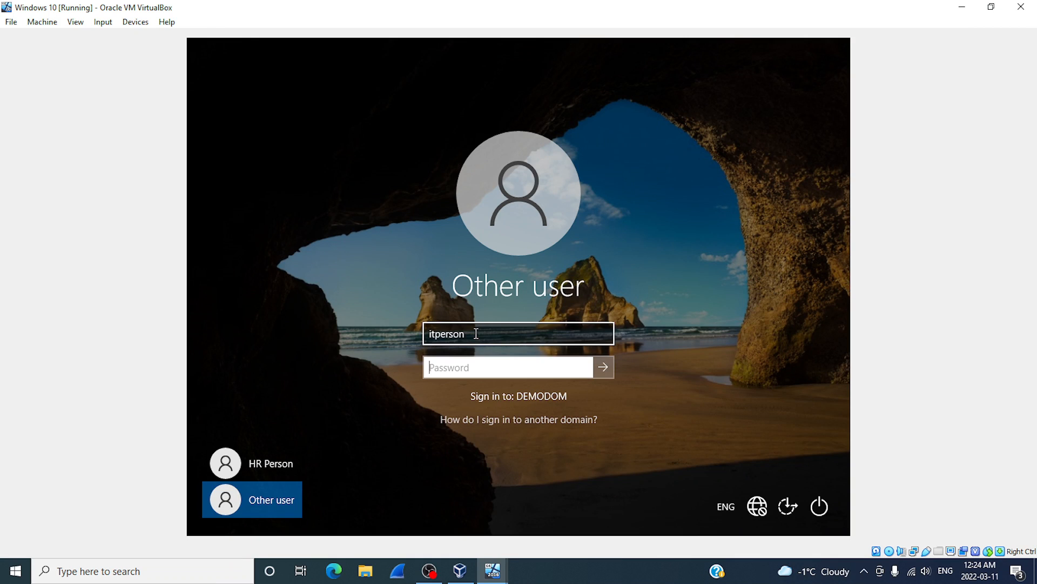
{"action": "type", "text": "Password1"}
{"action": "key", "text": "Return"}
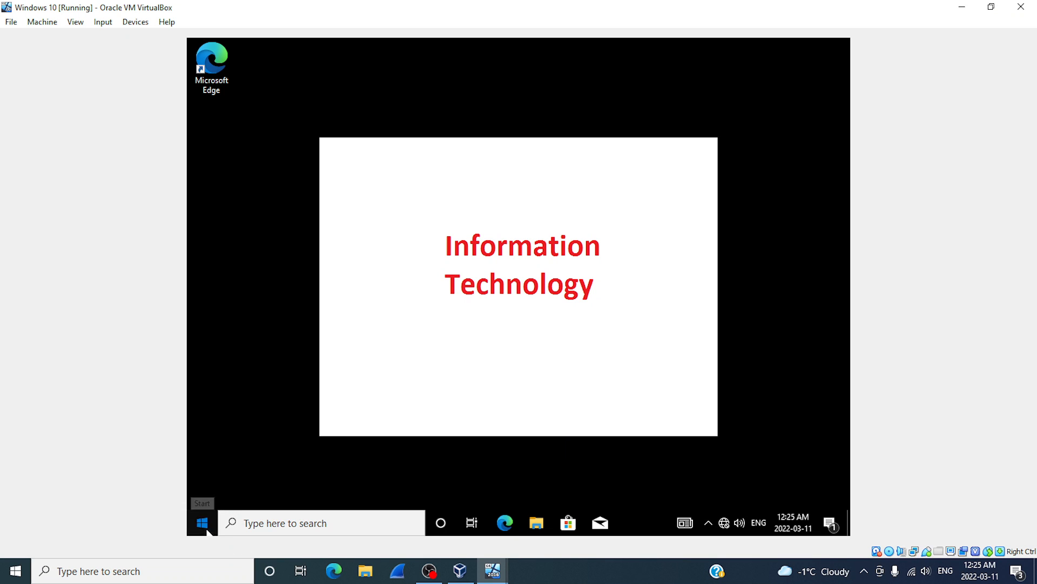
Sign the IT user out from the Start menu account options.
{"action": "left_click", "coordinate": [208, 531]}
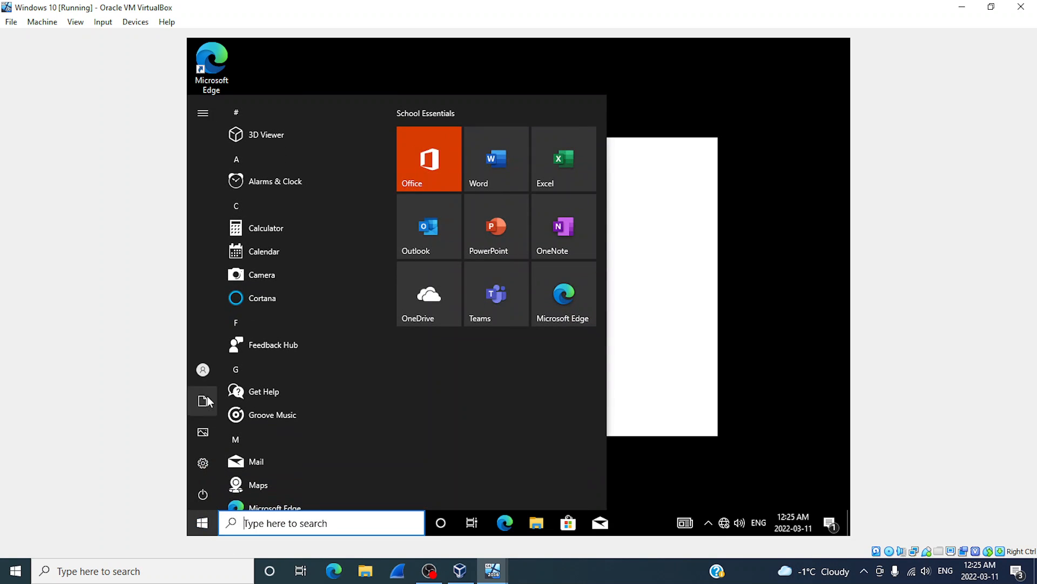
{"action": "left_click", "coordinate": [212, 369]}
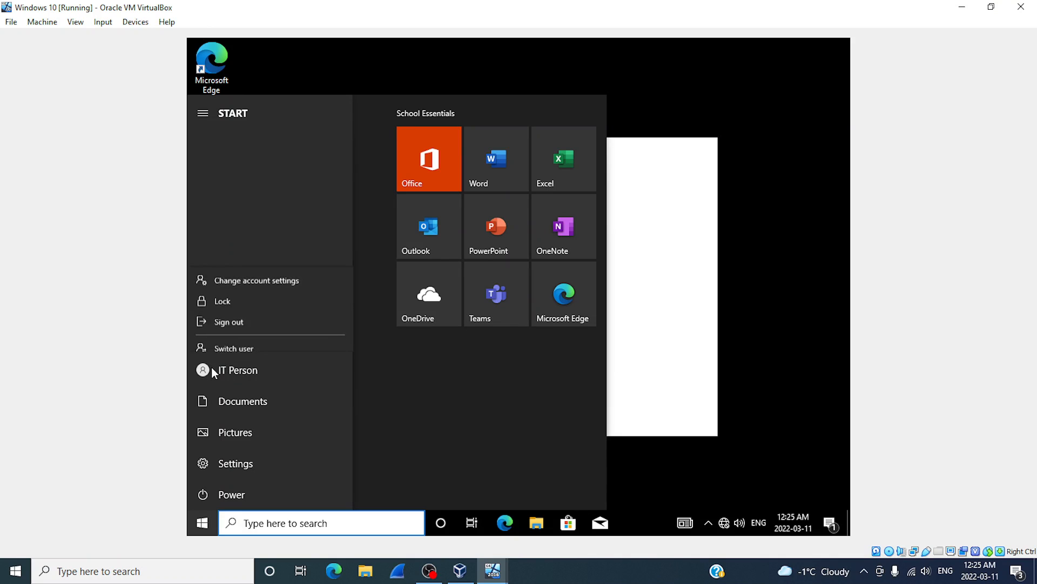
{"action": "left_click", "coordinate": [223, 312]}
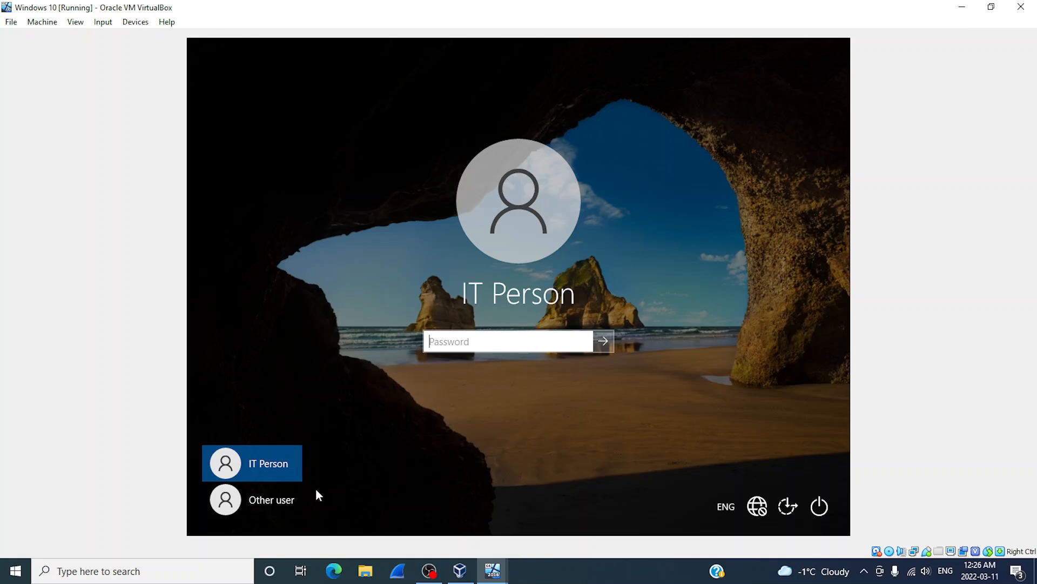
Sign in as Other user 'salesperson' with the account password.
{"action": "left_click", "coordinate": [280, 503]}
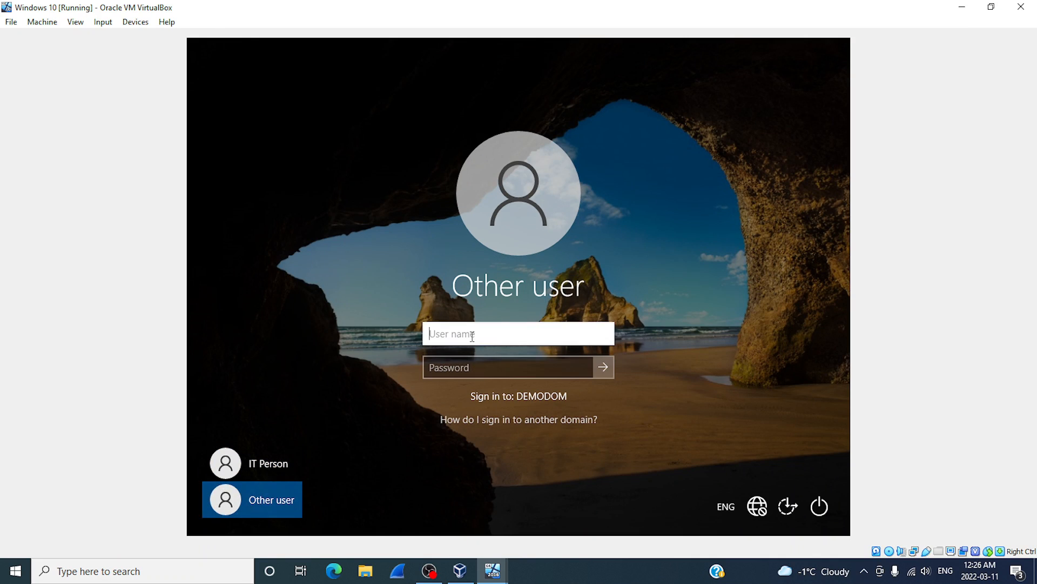
{"action": "type", "text": "salesperson"}
{"action": "key", "text": "Tab"}
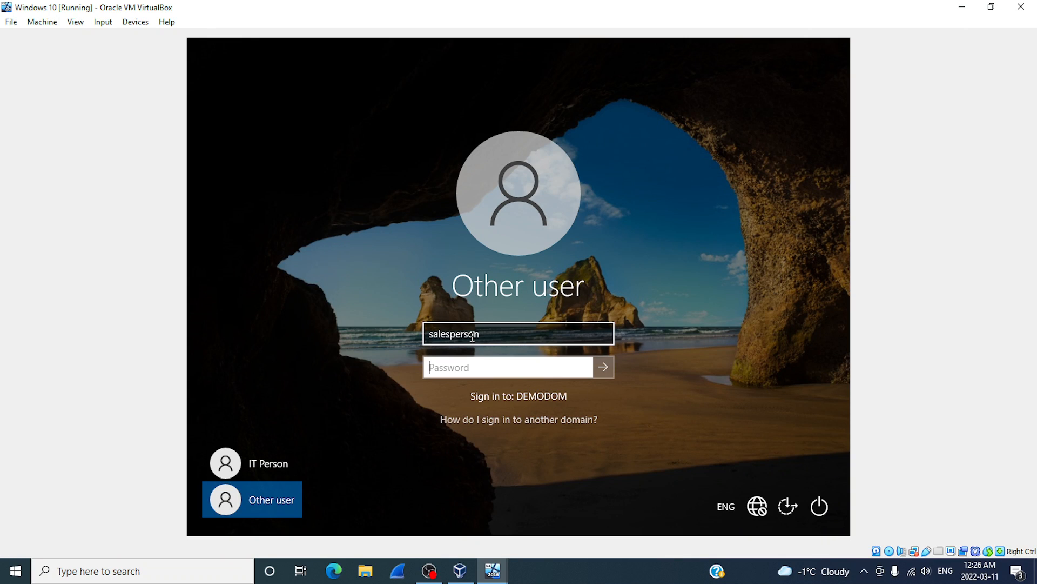
{"action": "type", "text": "Pa$$w0rd"}
{"action": "key", "text": "Return"}
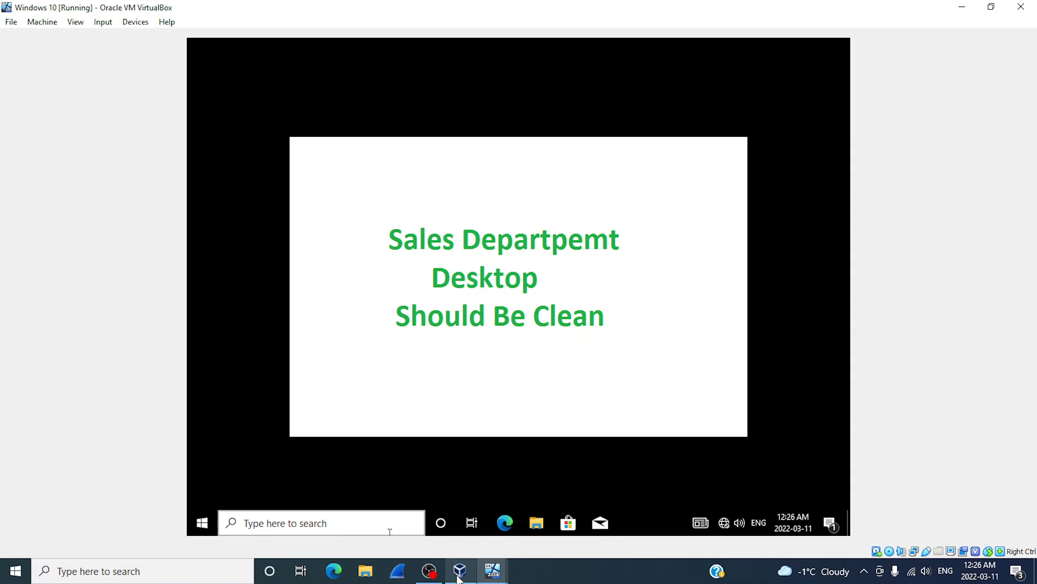
Bring the Windows Server 2016 DC VM back to the front from the VirtualBox taskbar preview.
{"action": "mouse_move", "coordinate": [491, 577]}
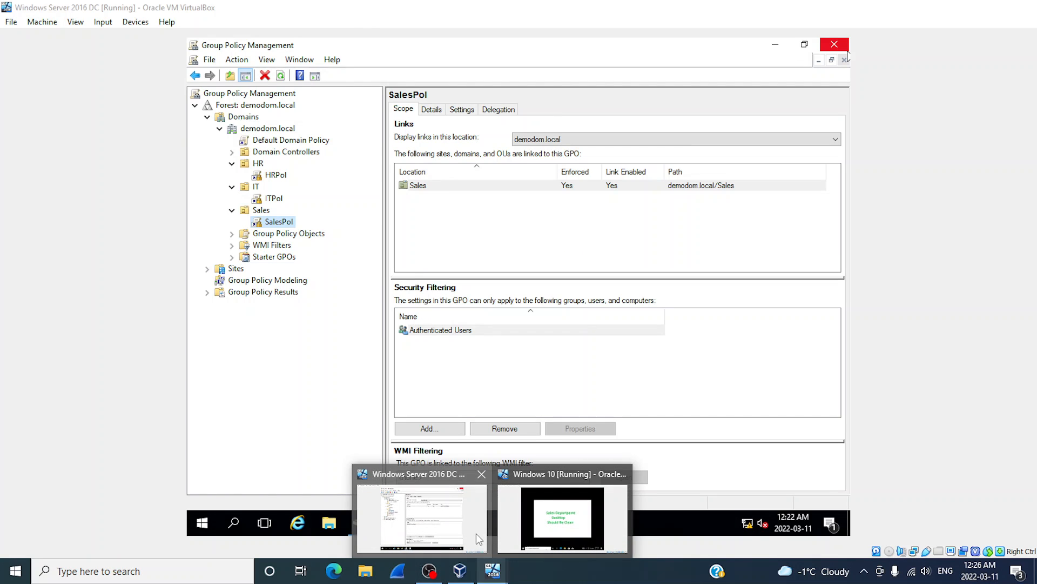
{"action": "left_click", "coordinate": [476, 533]}
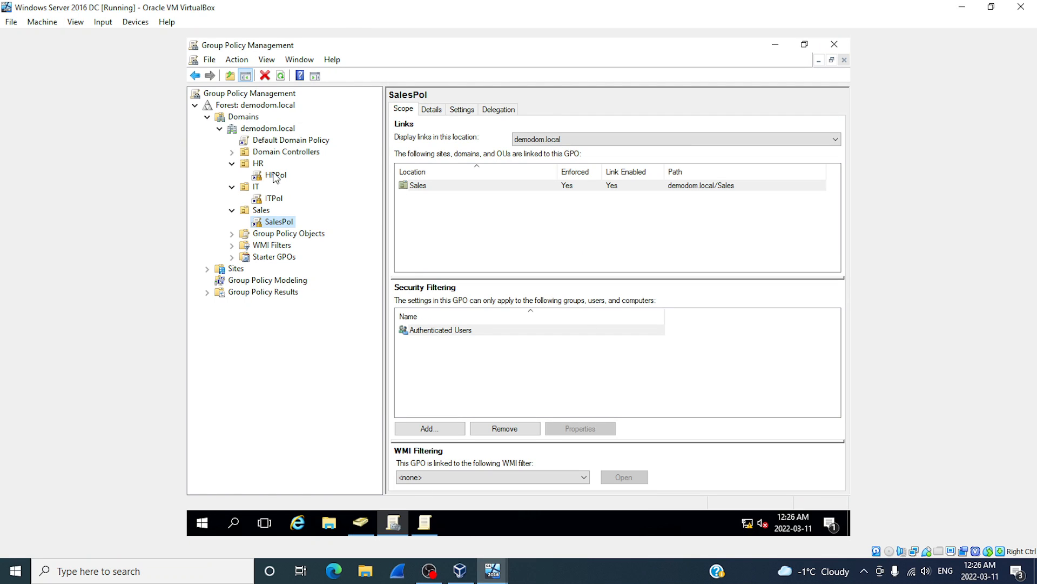